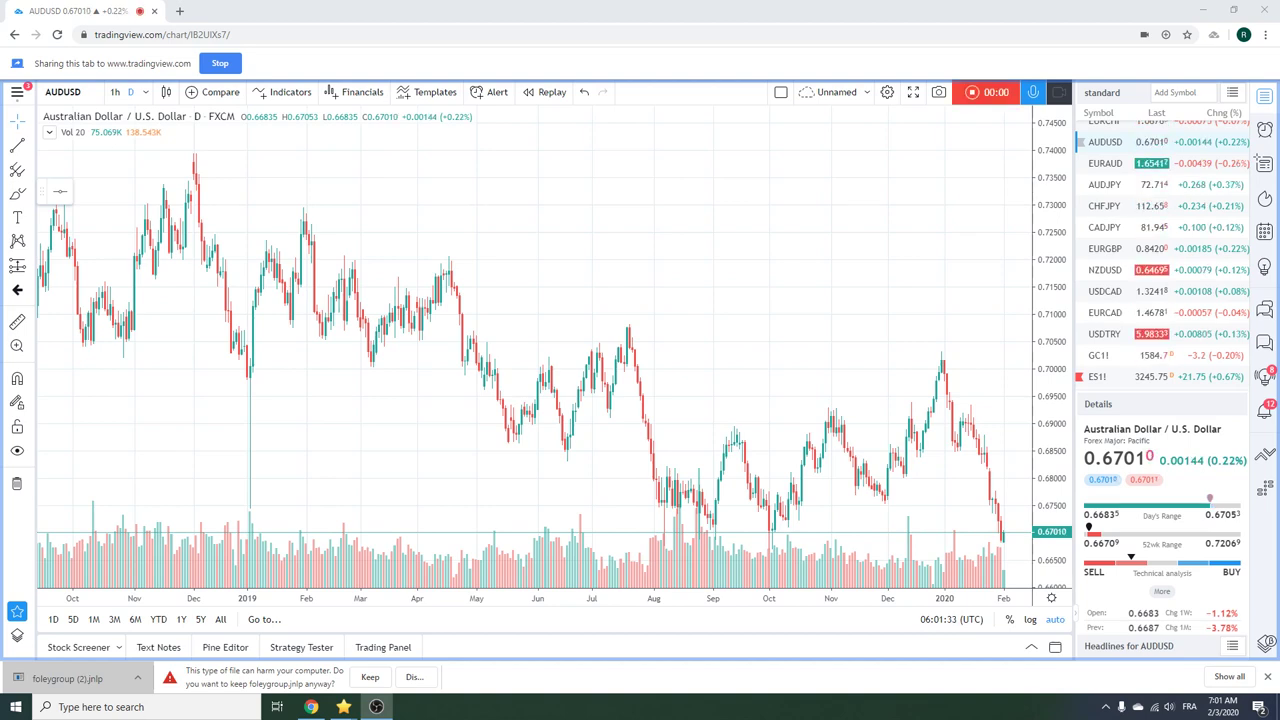
# Zoom the AUDUSD daily chart, then change it to 1-hour (60) candles.
pyautogui.scroll(5, 717, 409)
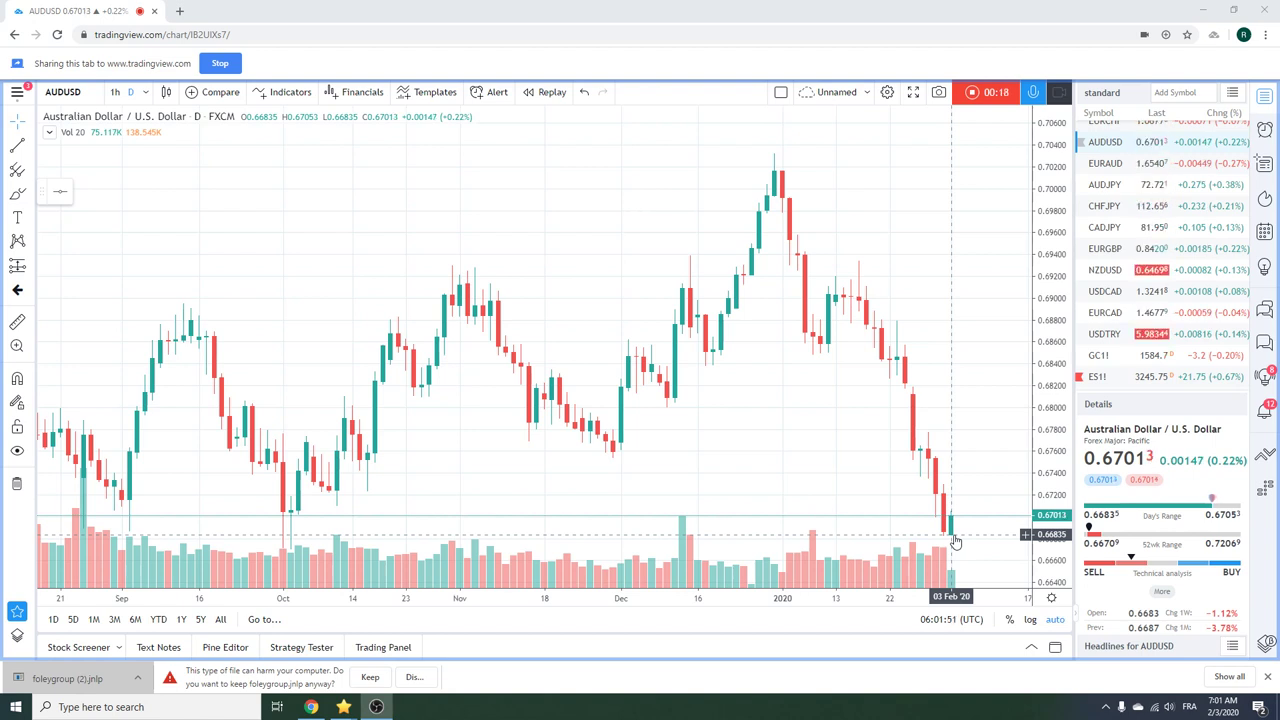
pyautogui.scroll(-1, 817, 409)
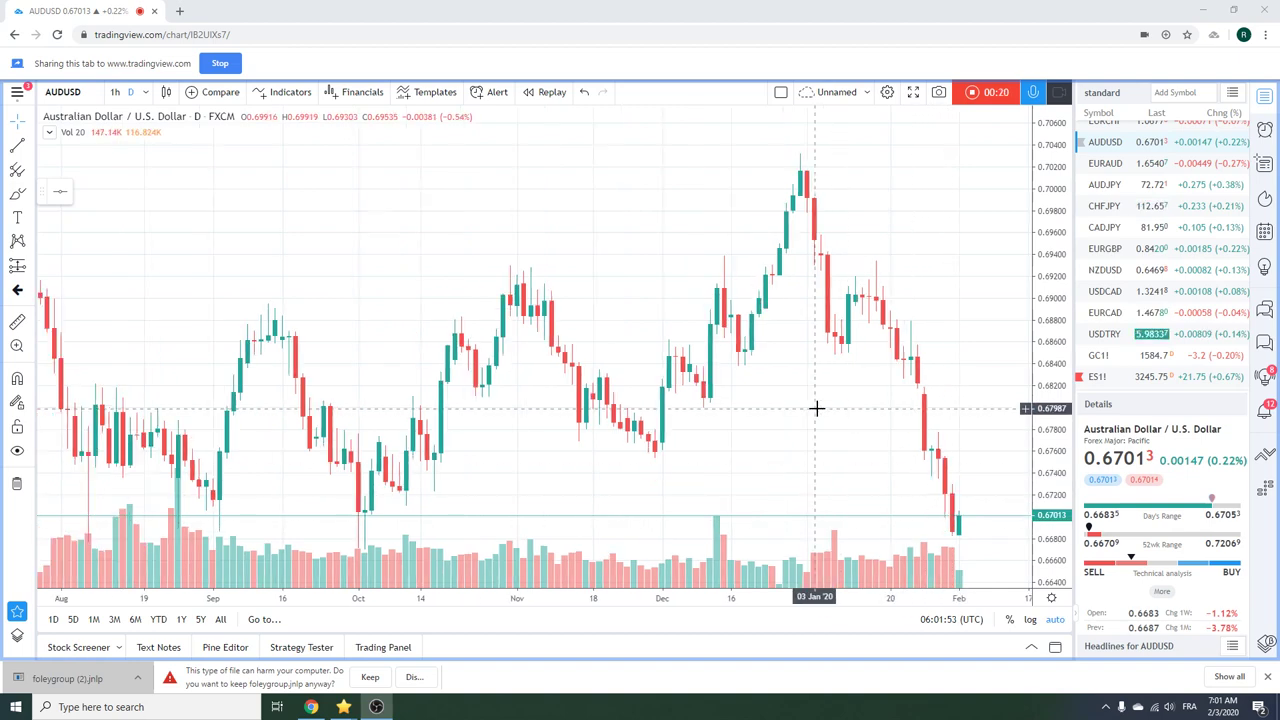
pyautogui.scroll(-2, 817, 409)
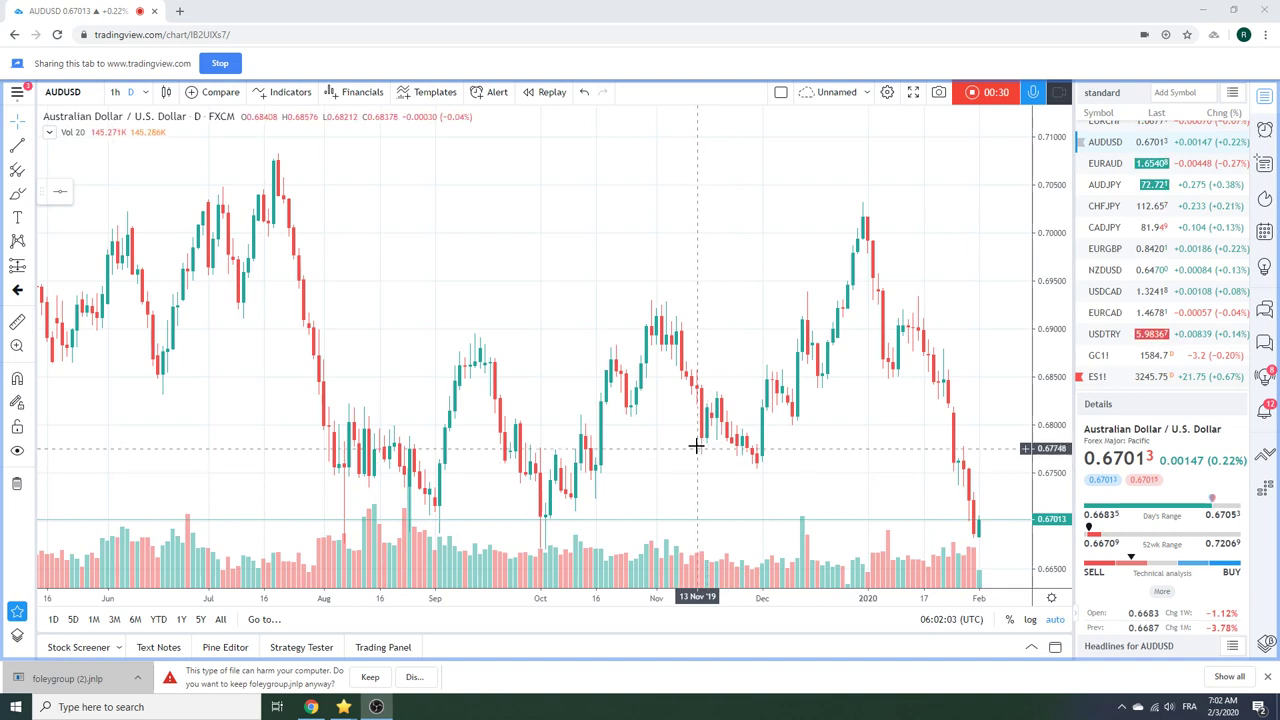
pyautogui.scroll(-2, 618, 438)
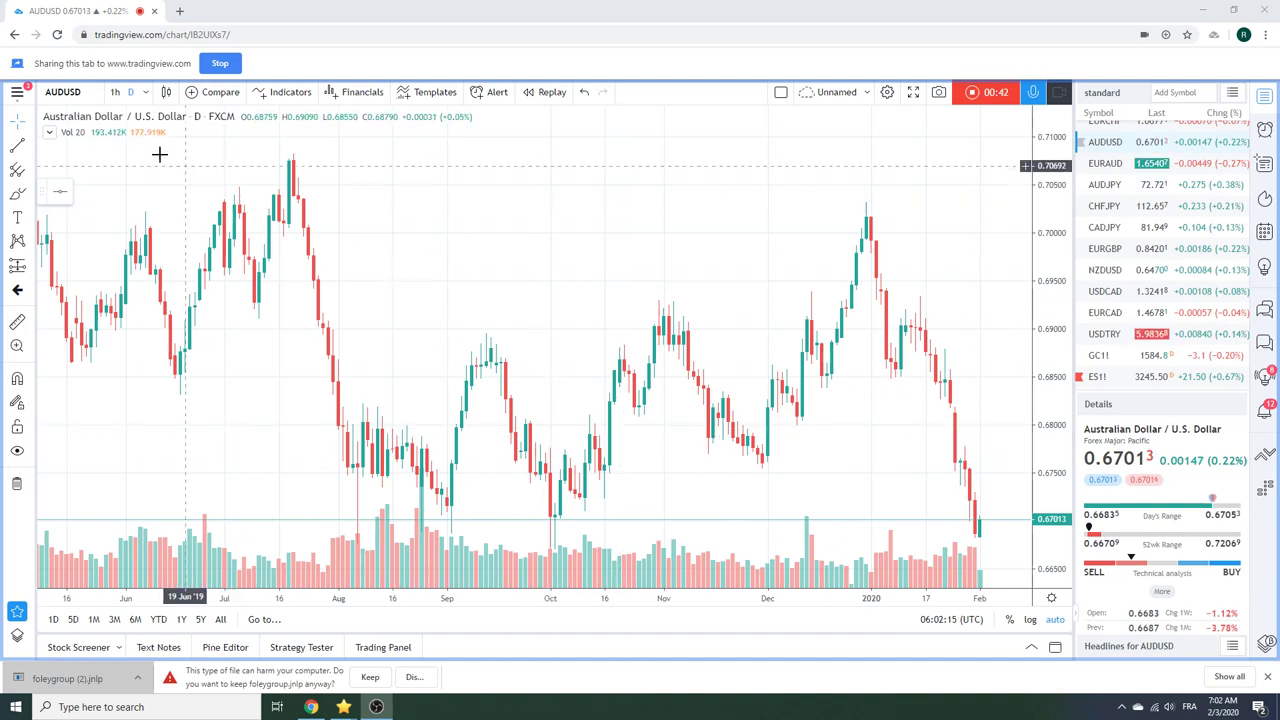
pyautogui.click(116, 92)
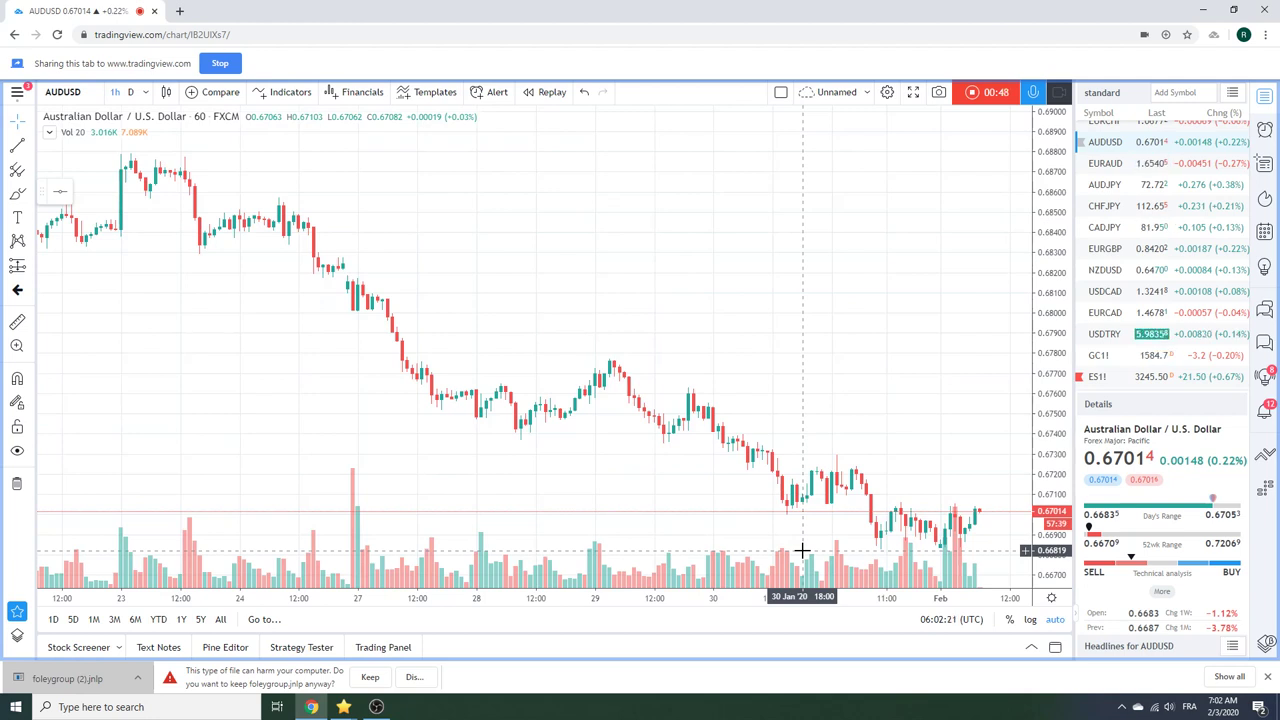
# Switch AUDUSD to weekly (1W) candles and zoom out.
pyautogui.click(147, 94)
pyautogui.click(215, 508)
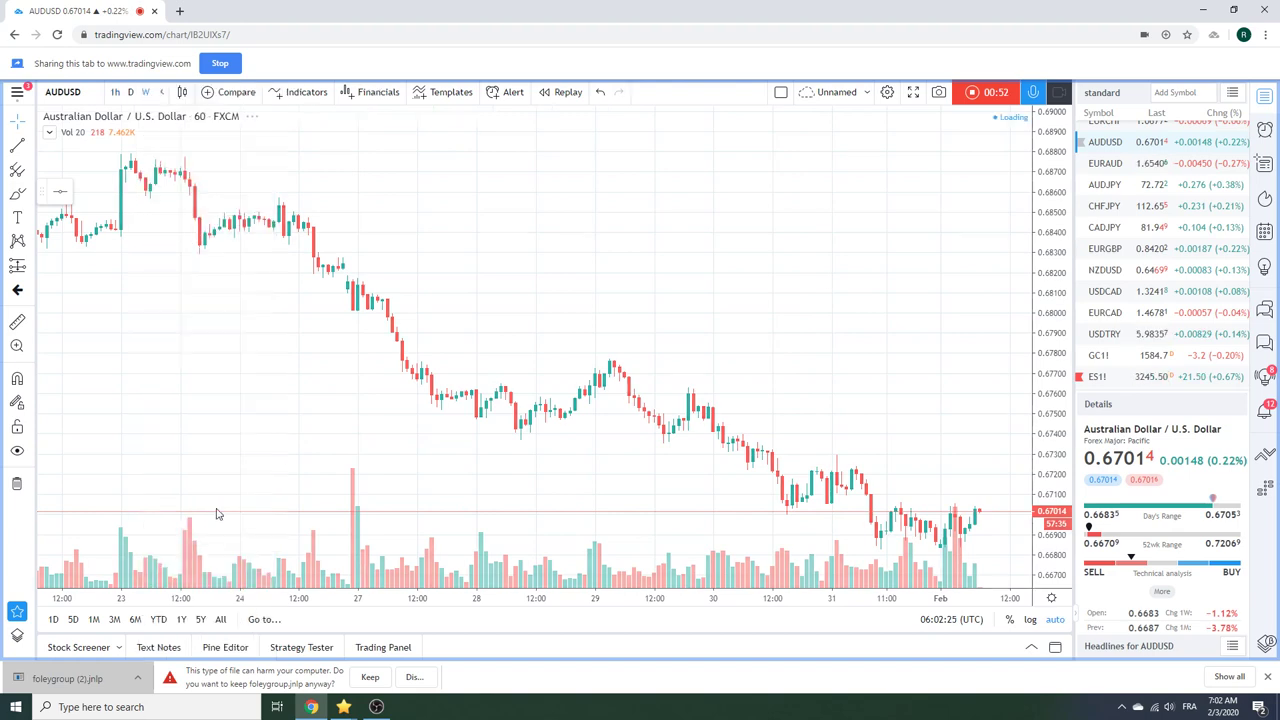
pyautogui.scroll(-5, 566, 366)
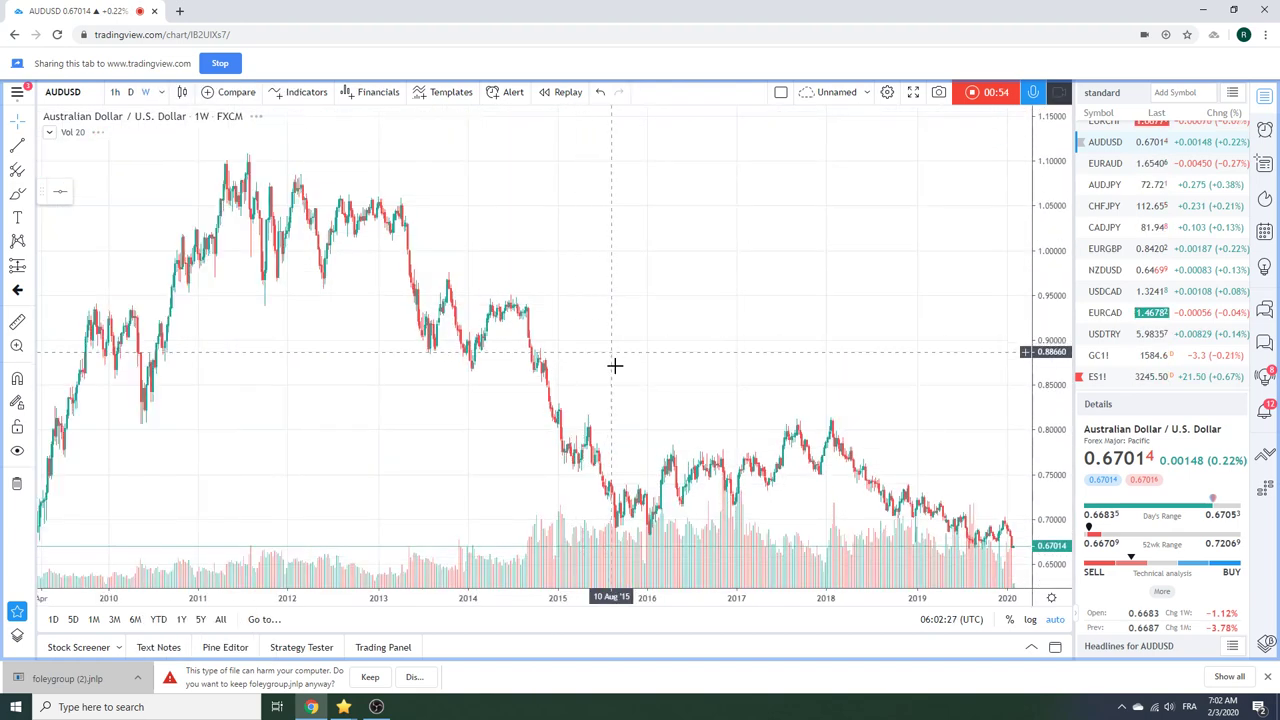
# Hide the volume histogram and adjust the view to span roughly 2012 to 2020.
pyautogui.rightClick(795, 578)
pyautogui.click(905, 562)
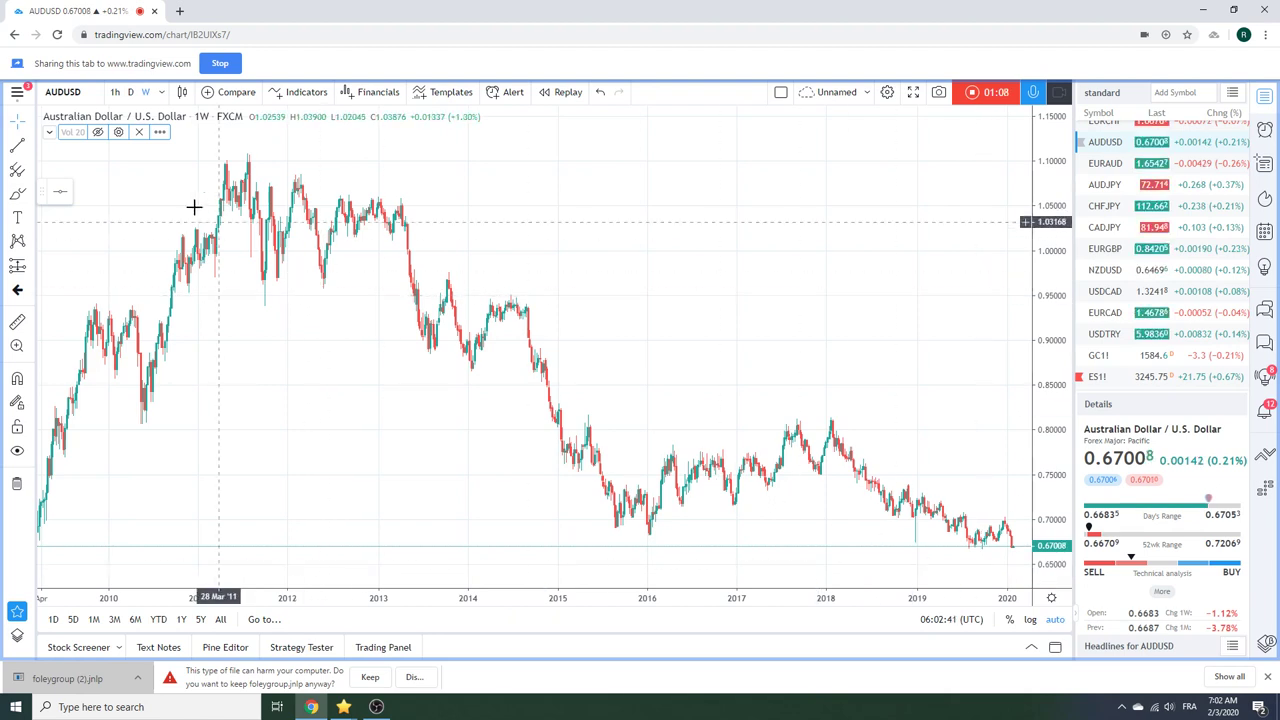
pyautogui.scroll(2, 623, 414)
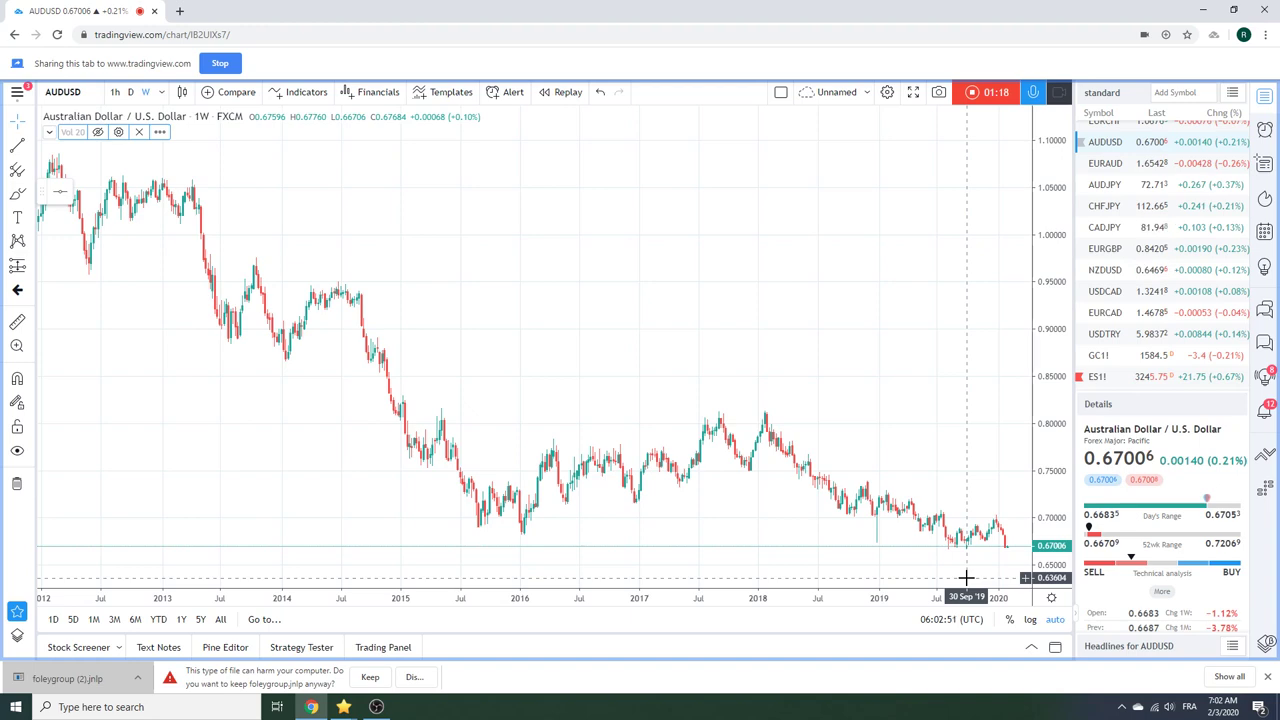
# Put AUDUSD on daily candles, zoom in, compare with 1h, and finish on 1D.
pyautogui.click(130, 91)
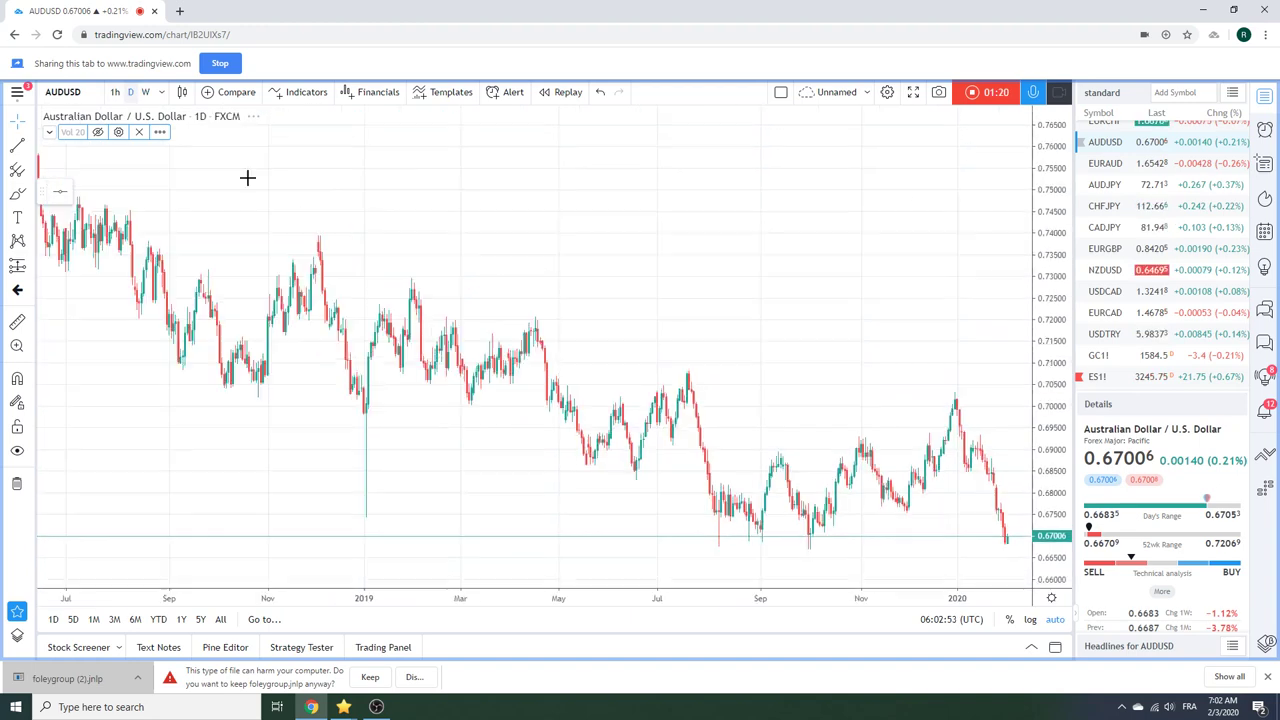
pyautogui.scroll(8, 560, 375)
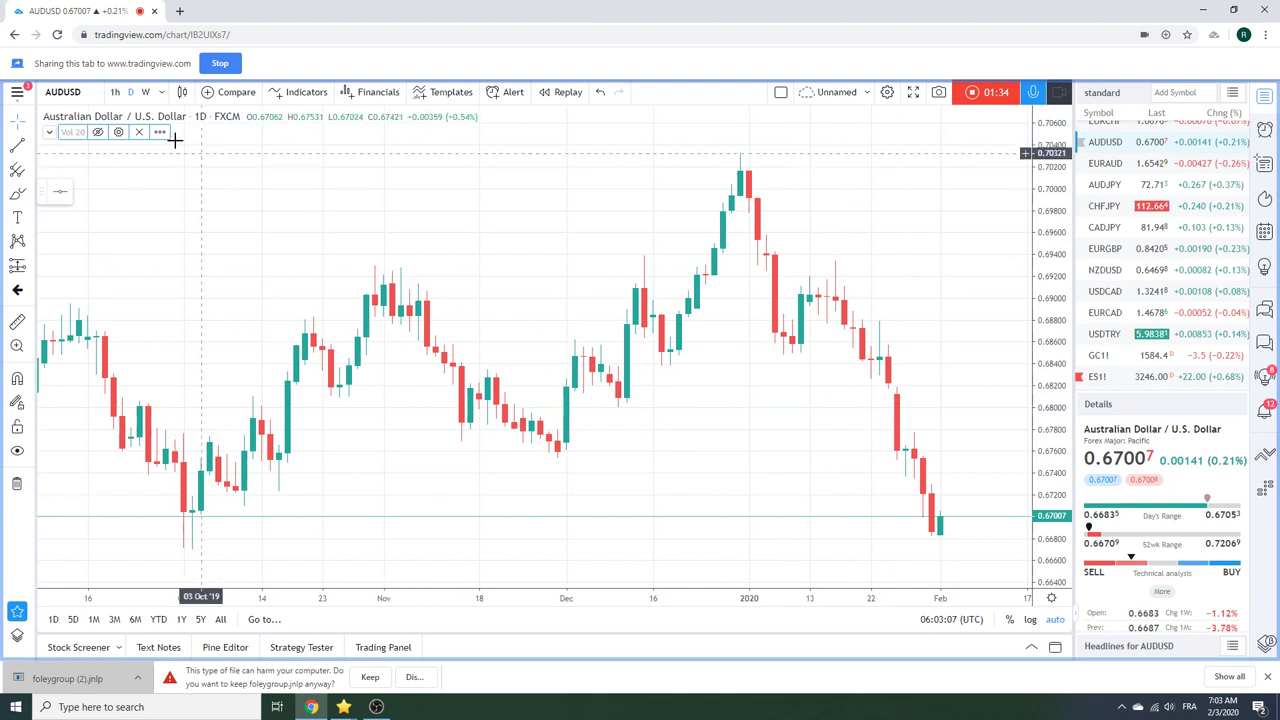
pyautogui.click(115, 92)
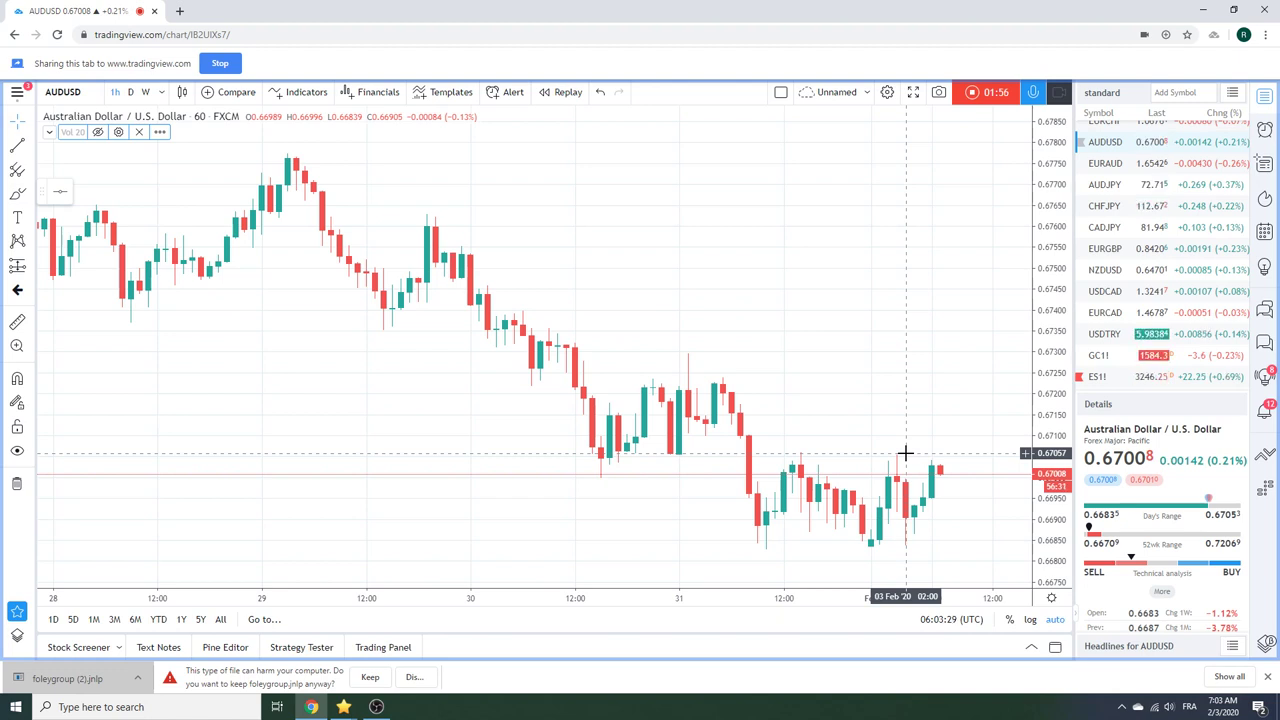
pyautogui.click(131, 93)
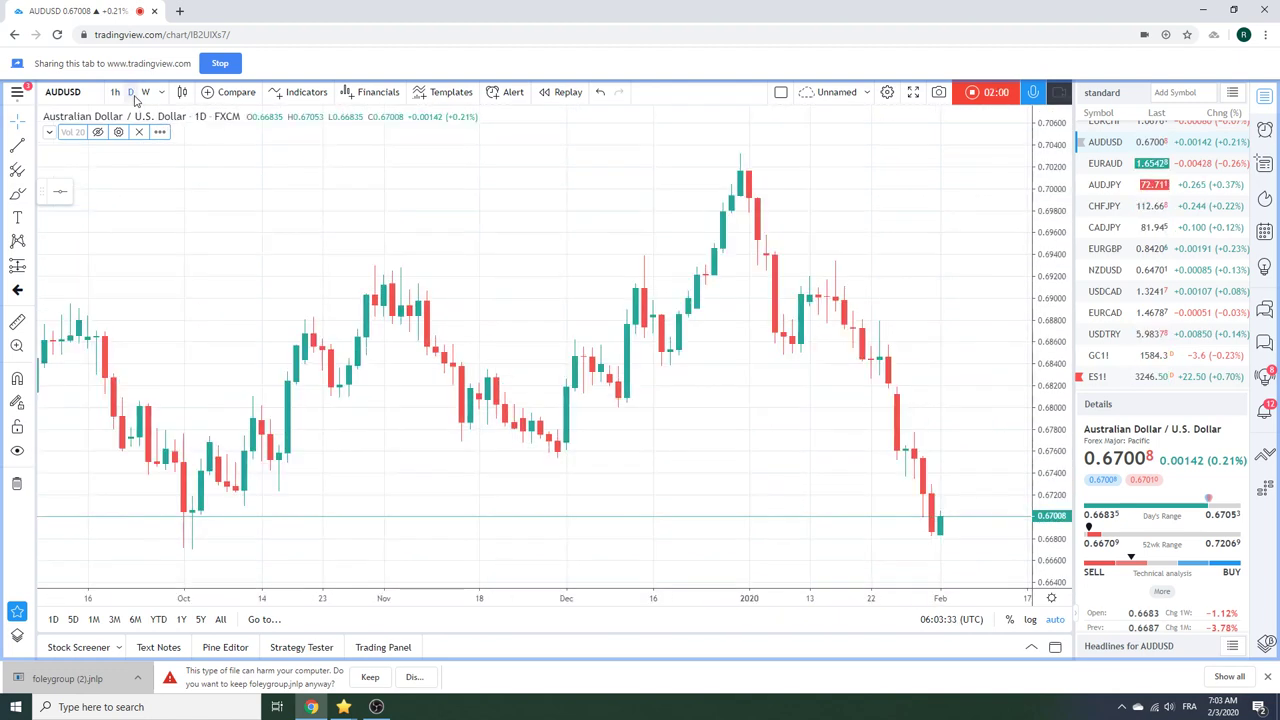
pyautogui.click(115, 92)
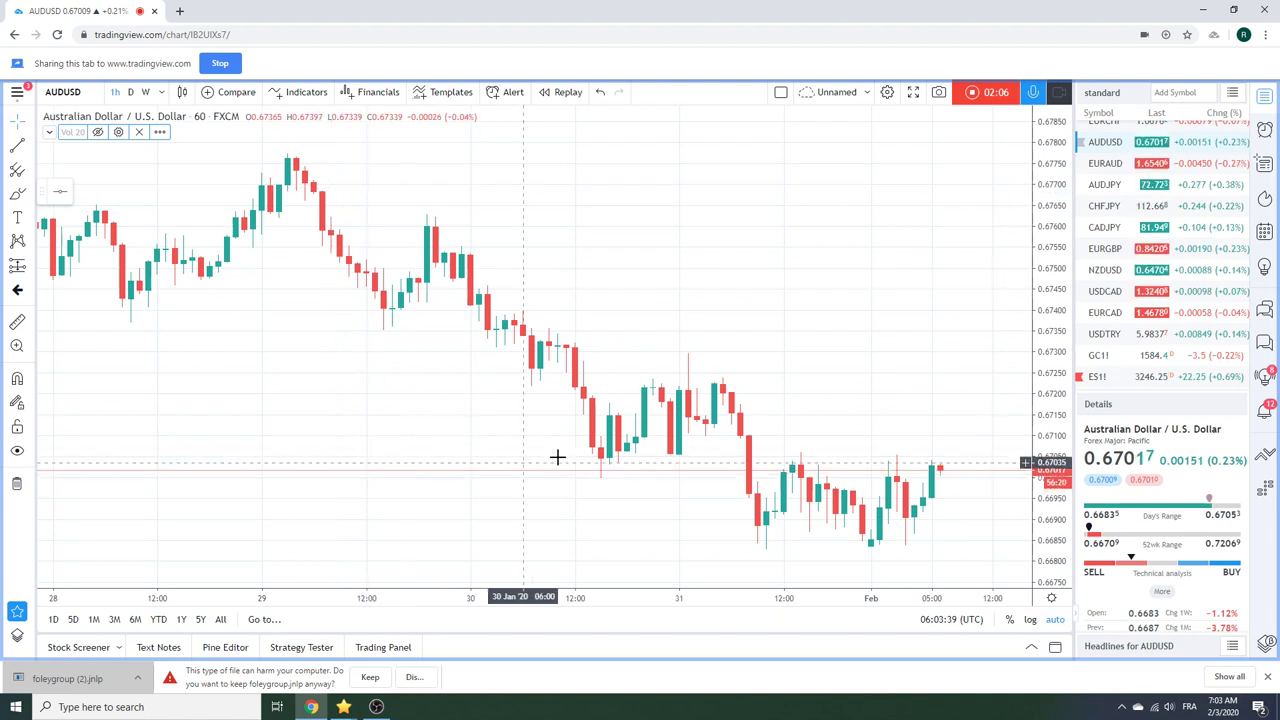
pyautogui.click(130, 91)
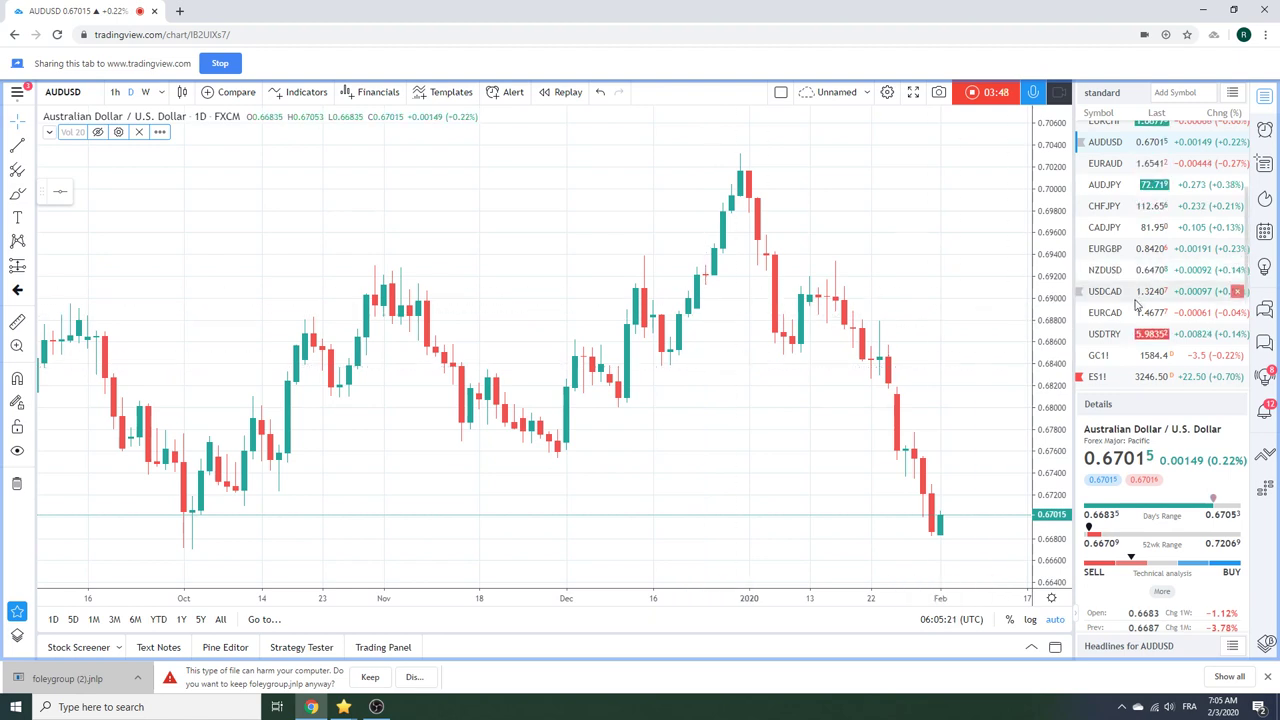
# Load the daily EURJPY chart from the watchlist, then return to AUDUSD.
pyautogui.scroll(2, 1130, 190)
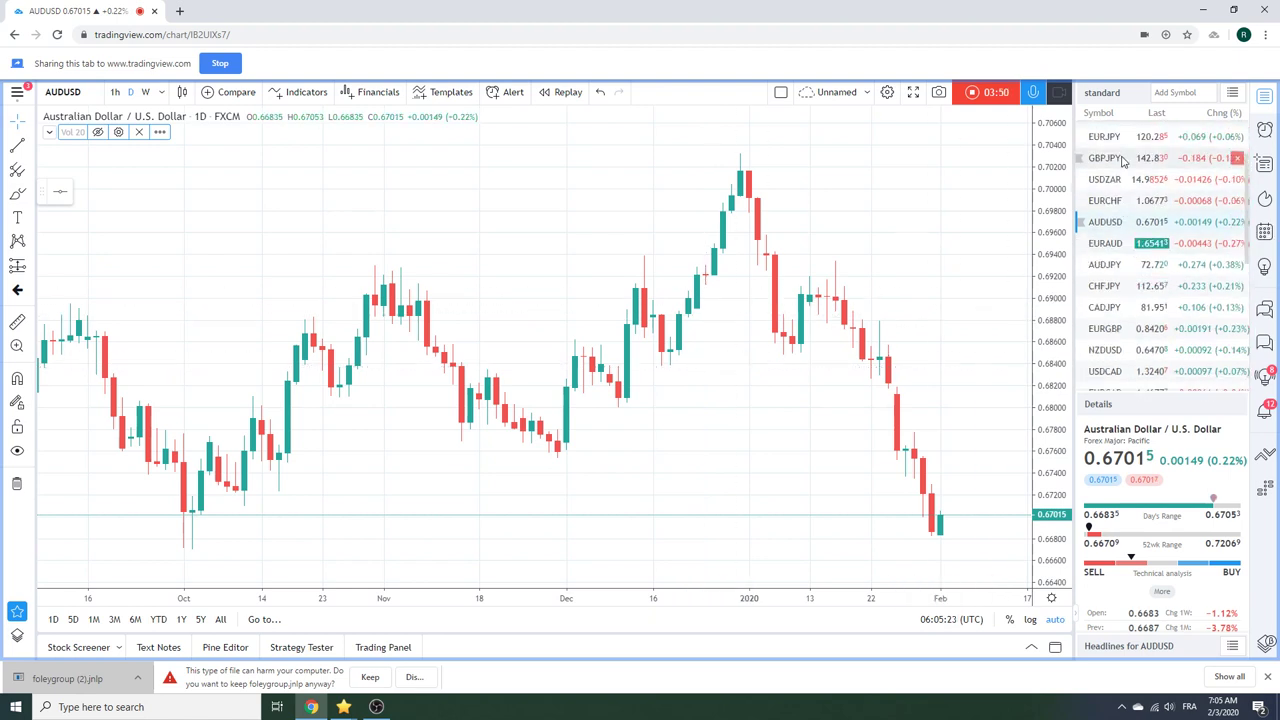
pyautogui.click(1120, 140)
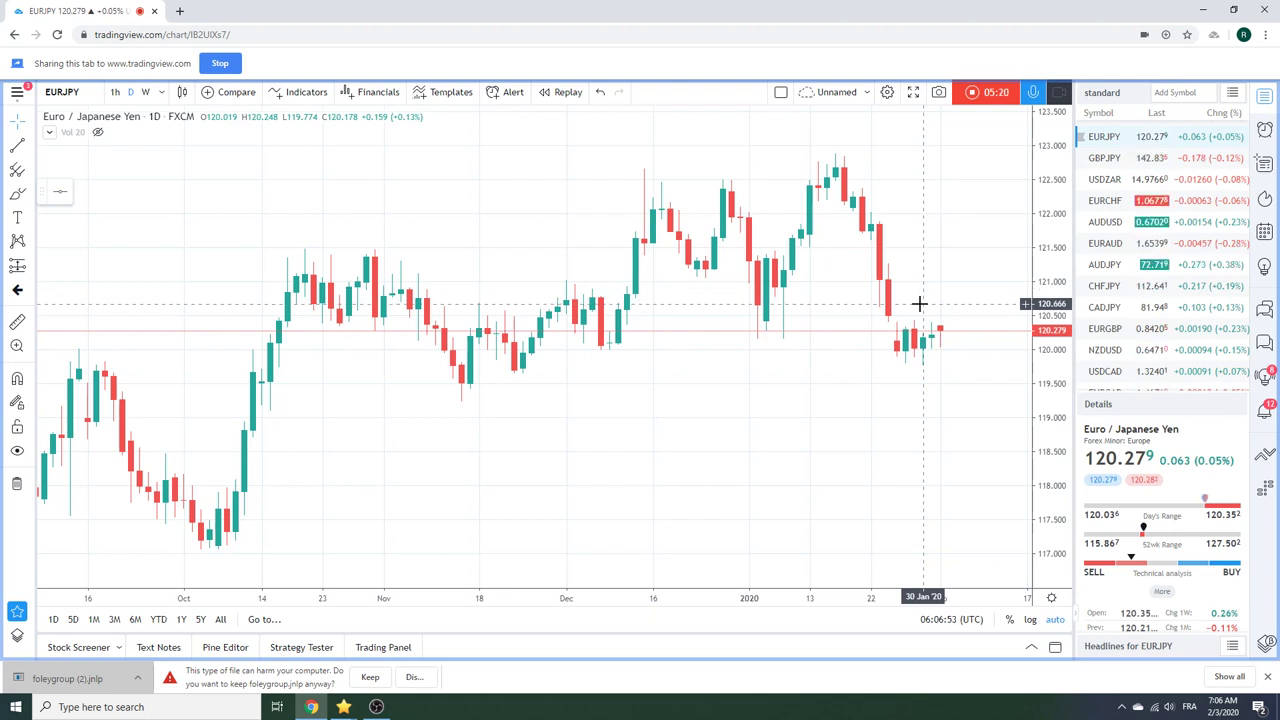
pyautogui.click(1140, 222)
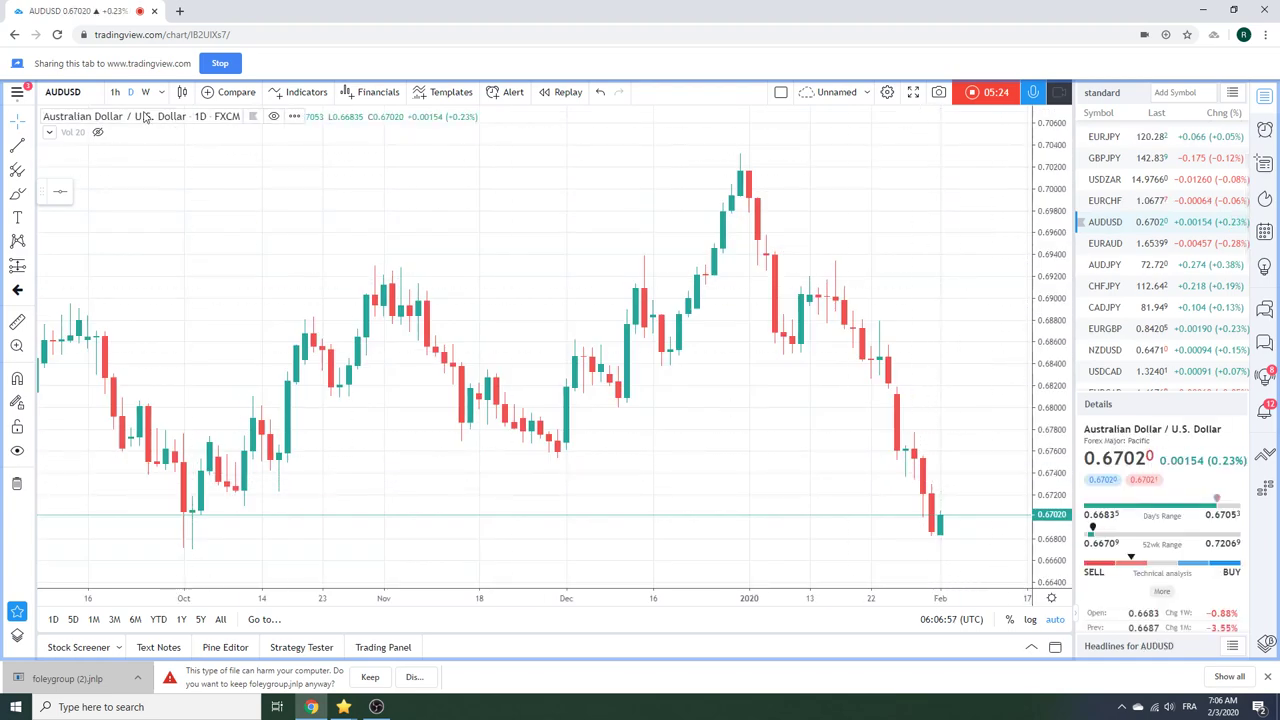
# Show AUDUSD on 60-minute candles, then load the hourly USDJPY chart.
pyautogui.click(115, 91)
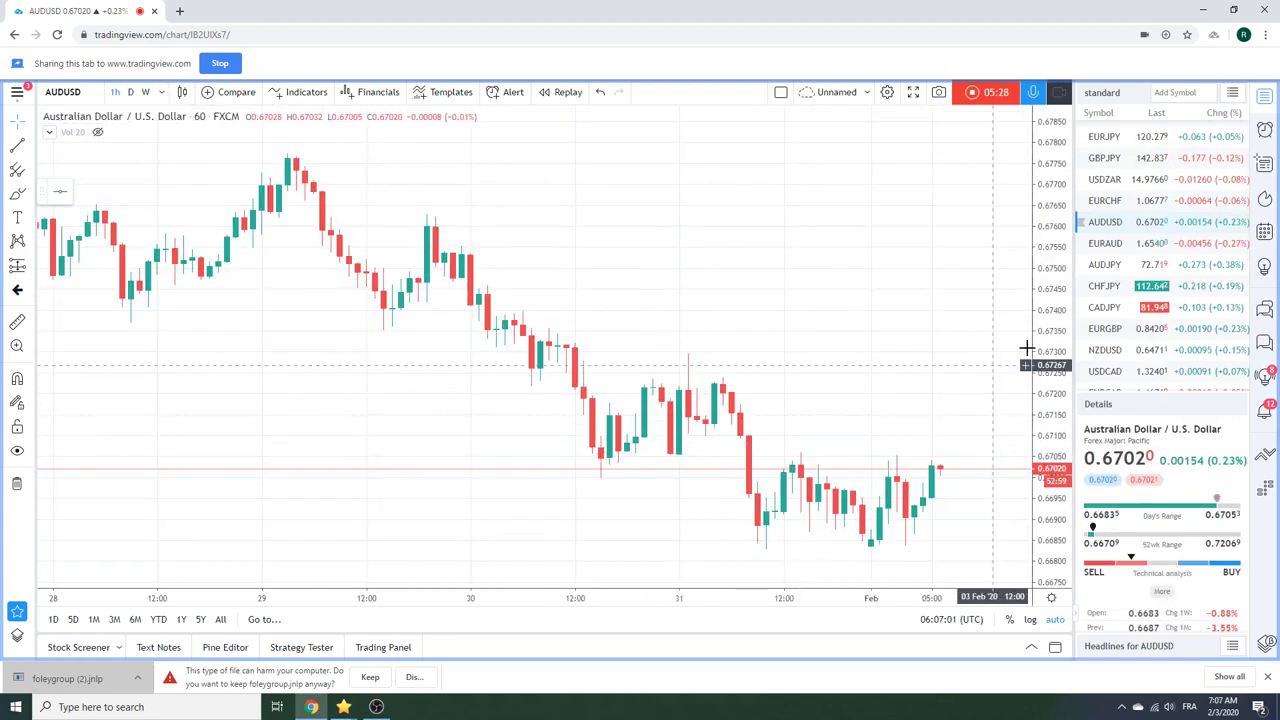
pyautogui.scroll(2, 1135, 270)
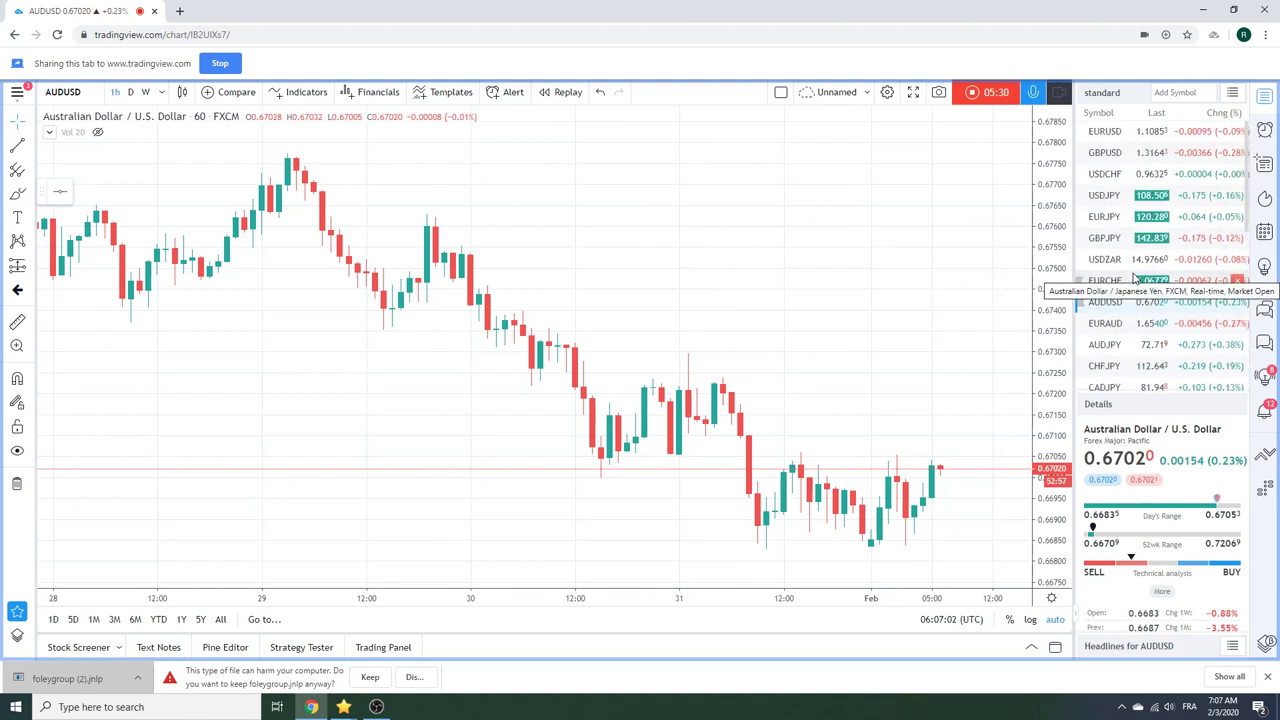
pyautogui.click(1110, 195)
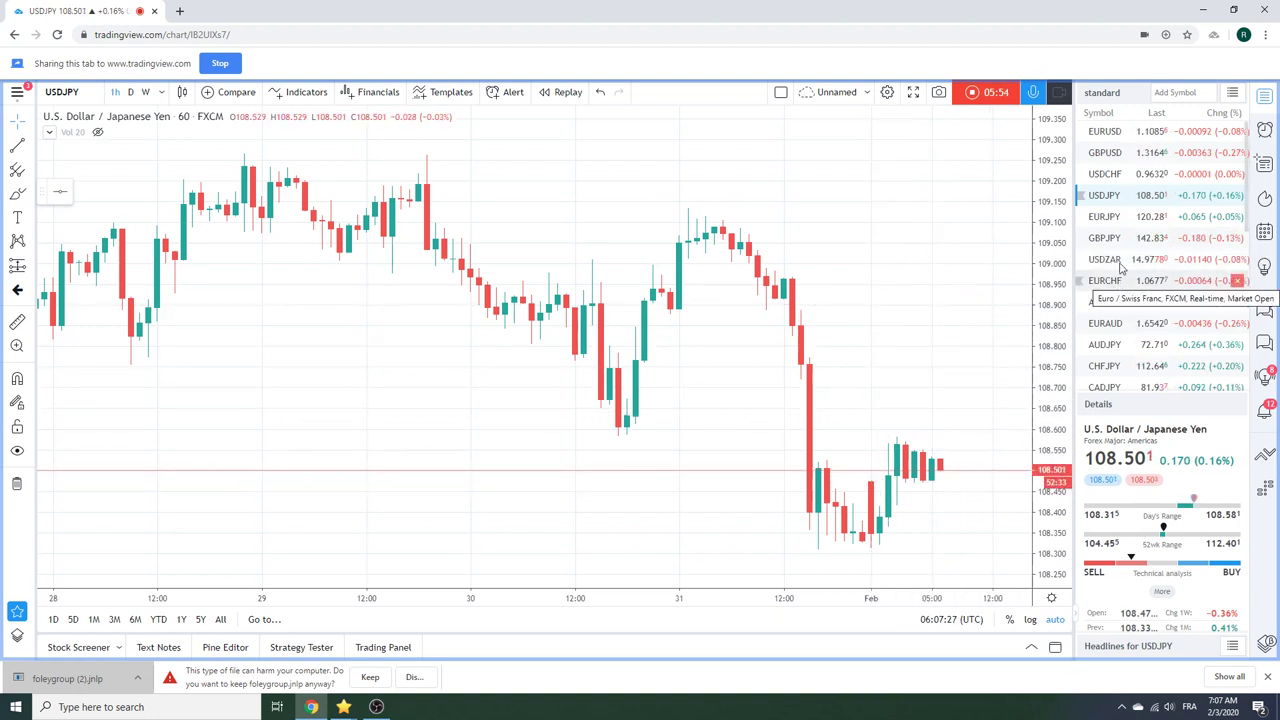
# Load GBPUSD from the watchlist on 1-hour (60) candles.
pyautogui.click(1118, 158)
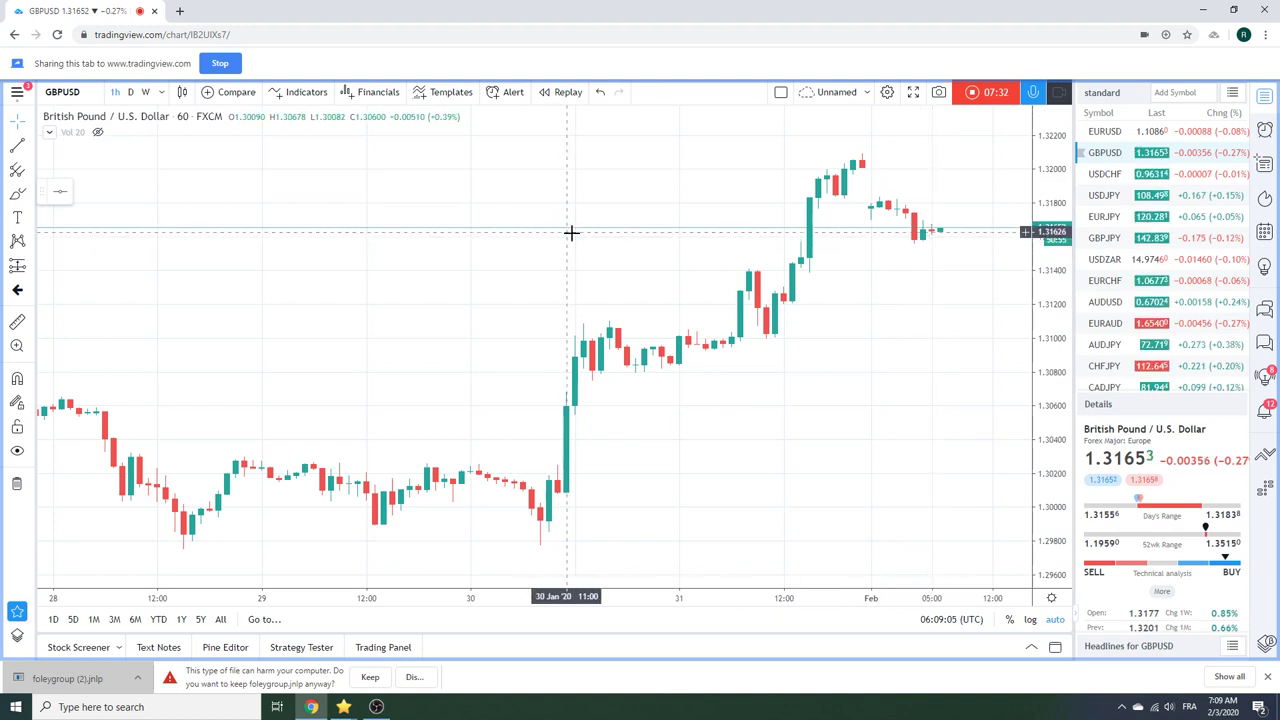
# Review EURGBP hourly, then load the ES1! S&P 500 E-mini futures chart.
pyautogui.scroll(-2, 1125, 304)
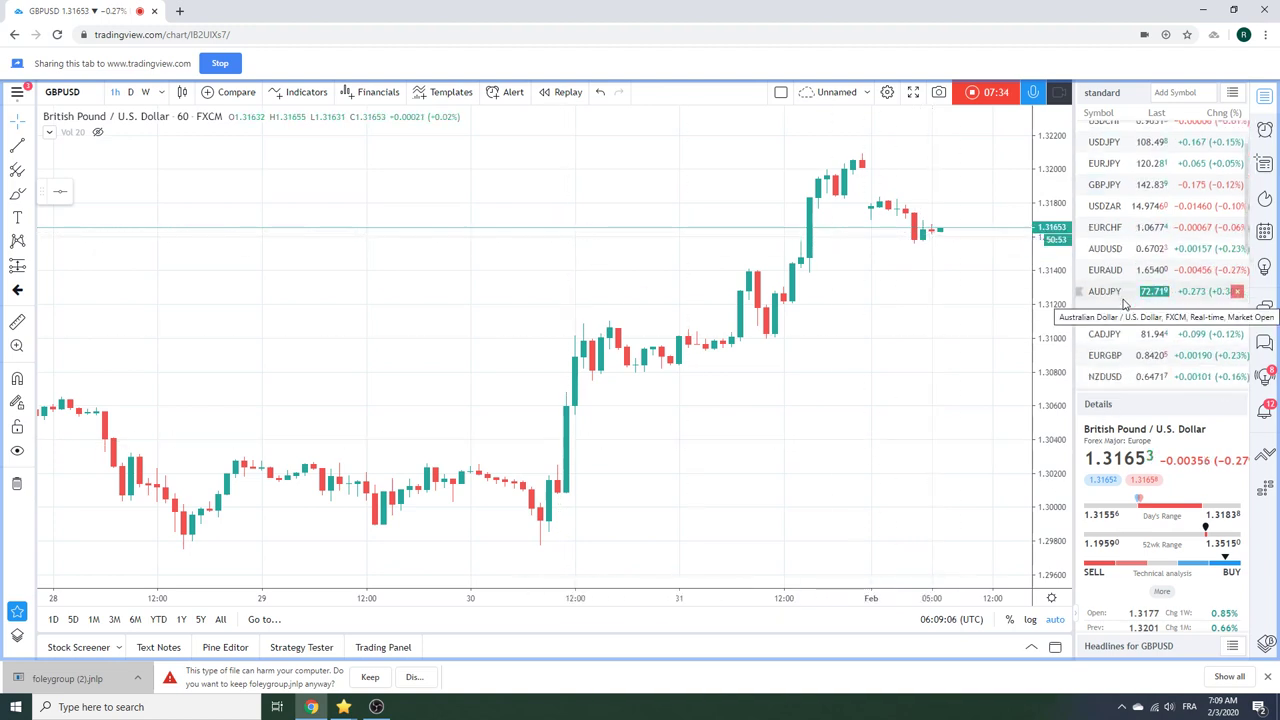
pyautogui.click(1127, 360)
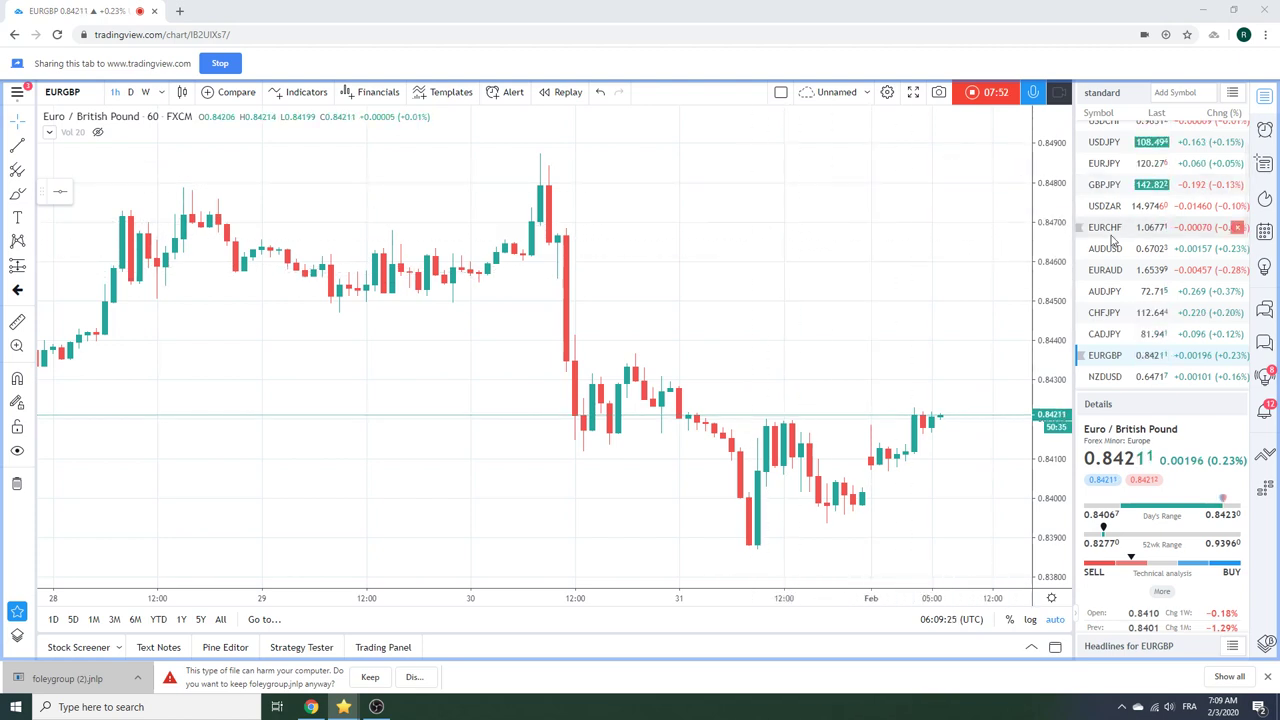
pyautogui.scroll(-1, 1155, 224)
pyautogui.scroll(-2, 1155, 224)
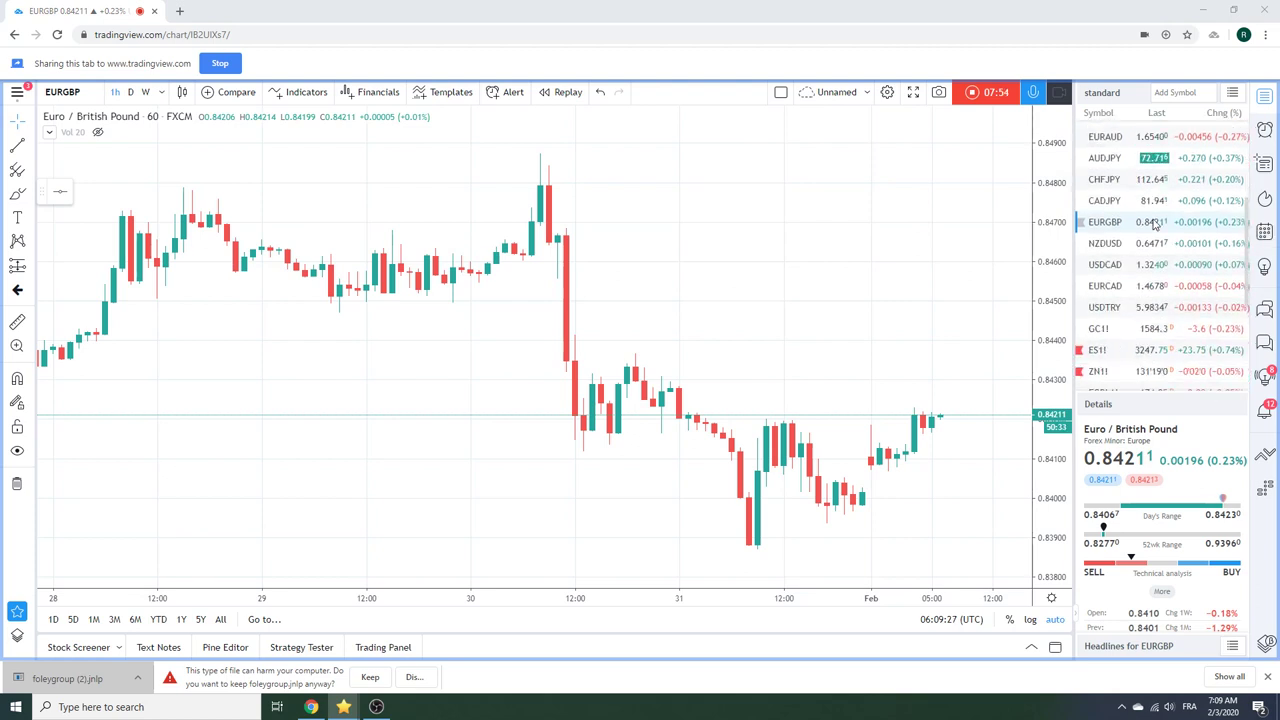
pyautogui.click(1159, 352)
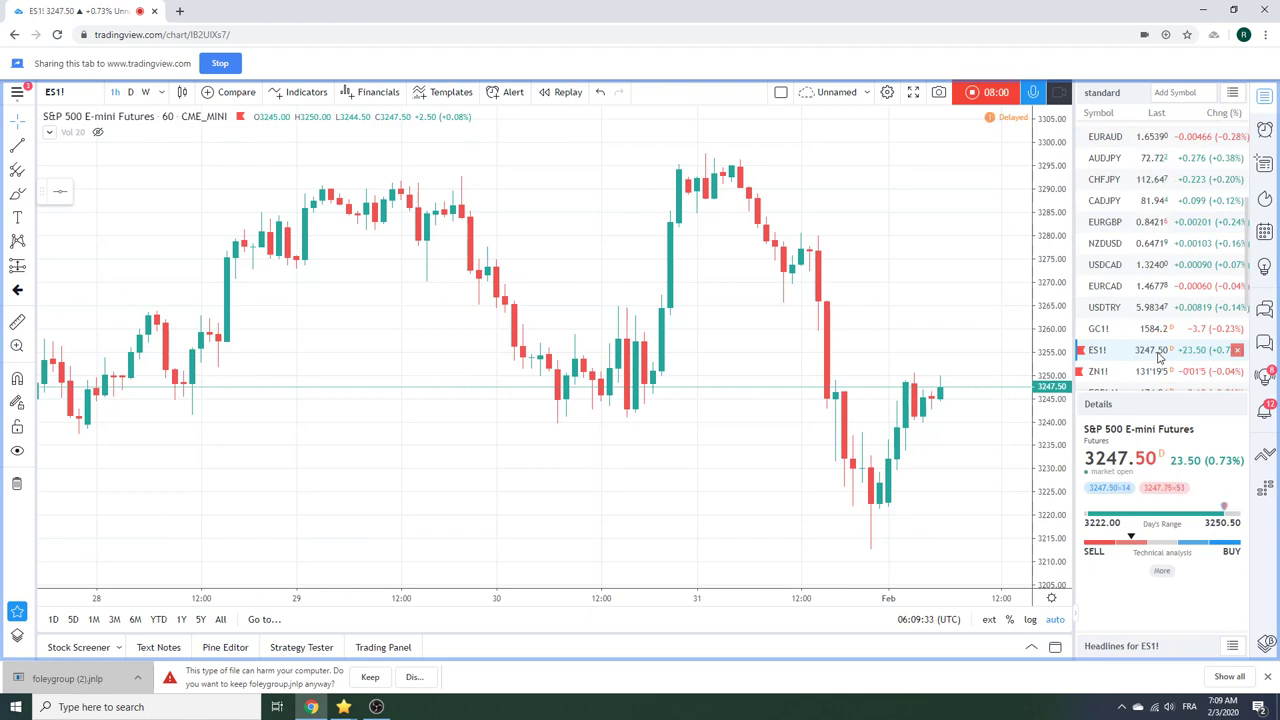
# Change the ES1! chart to 1D daily candles.
pyautogui.click(130, 92)
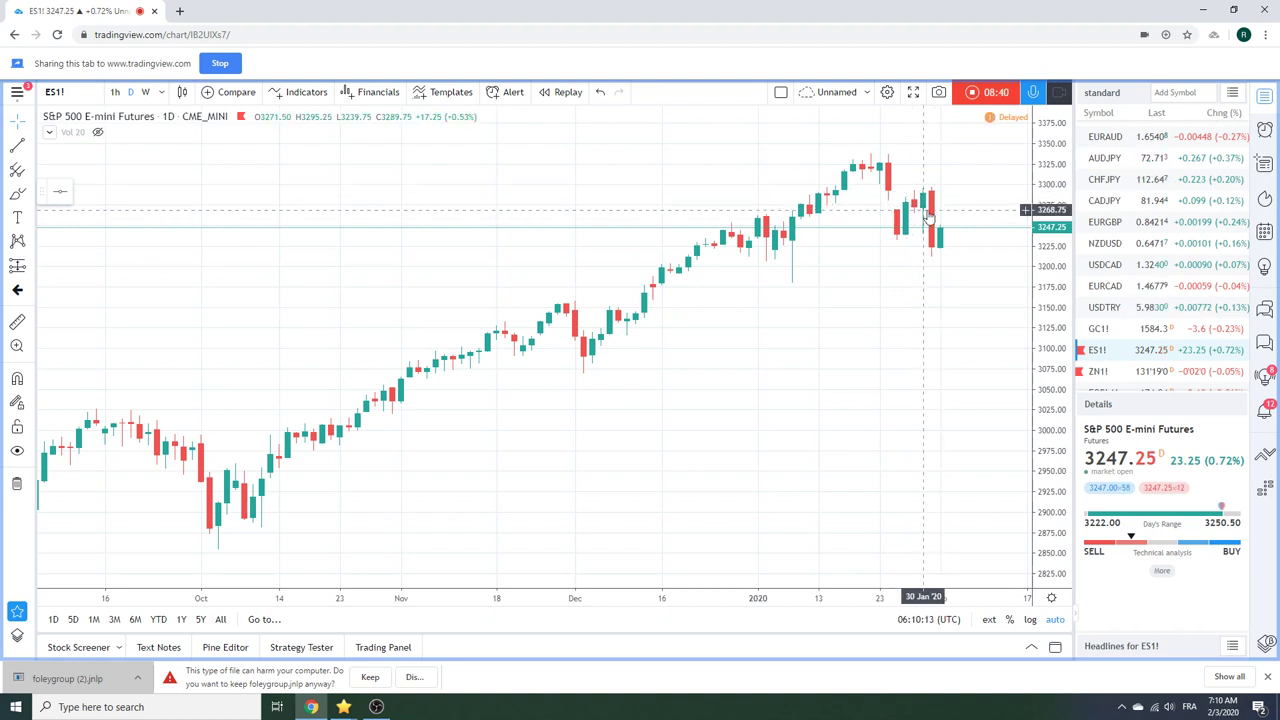
# Zoom out the ES1! daily chart to cover mid-July 2019 through early February 2020.
pyautogui.scroll(-2, 835, 220)
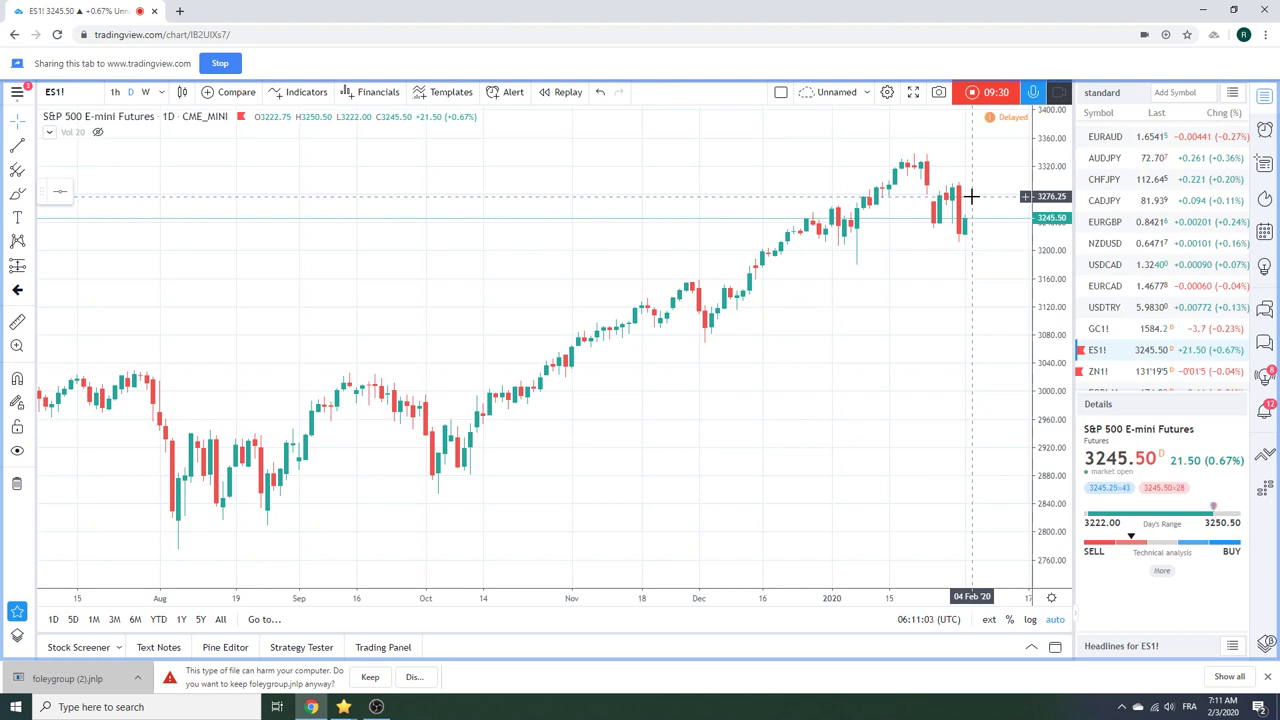
# Set ES1! to 1-hour (60) candles and scroll the watchlist back up.
pyautogui.click(115, 92)
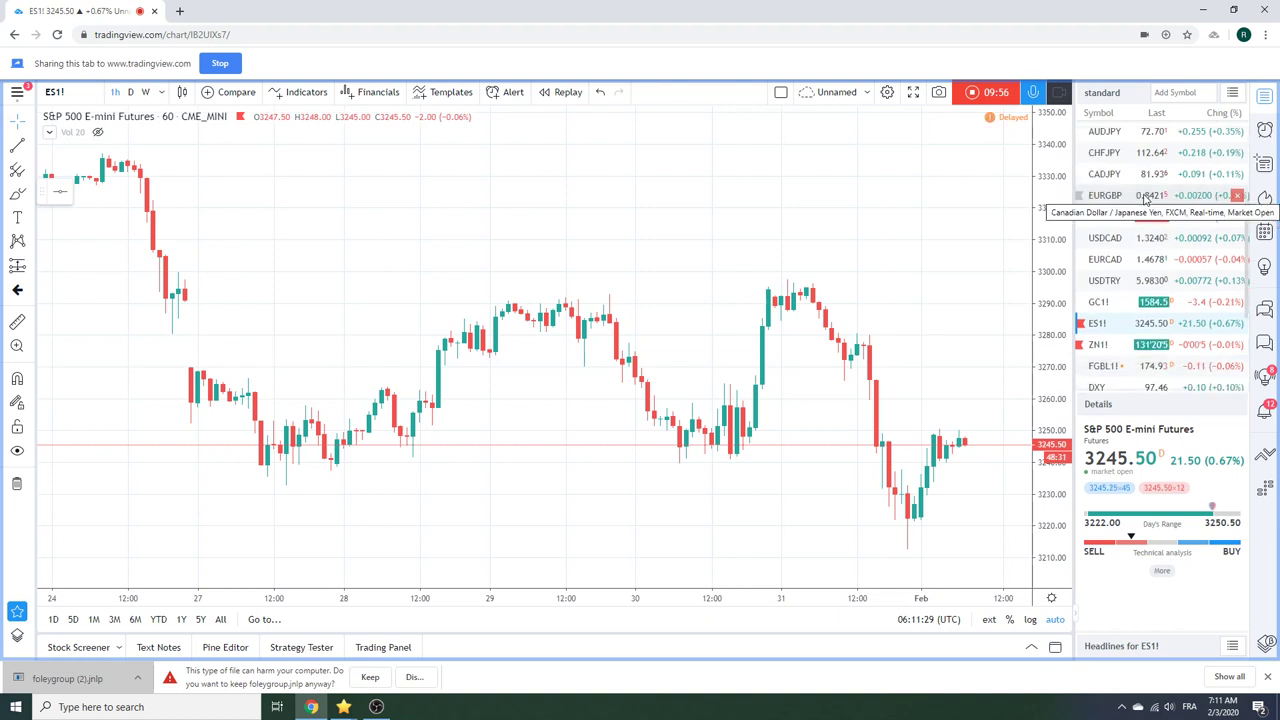
pyautogui.scroll(3, 1146, 200)
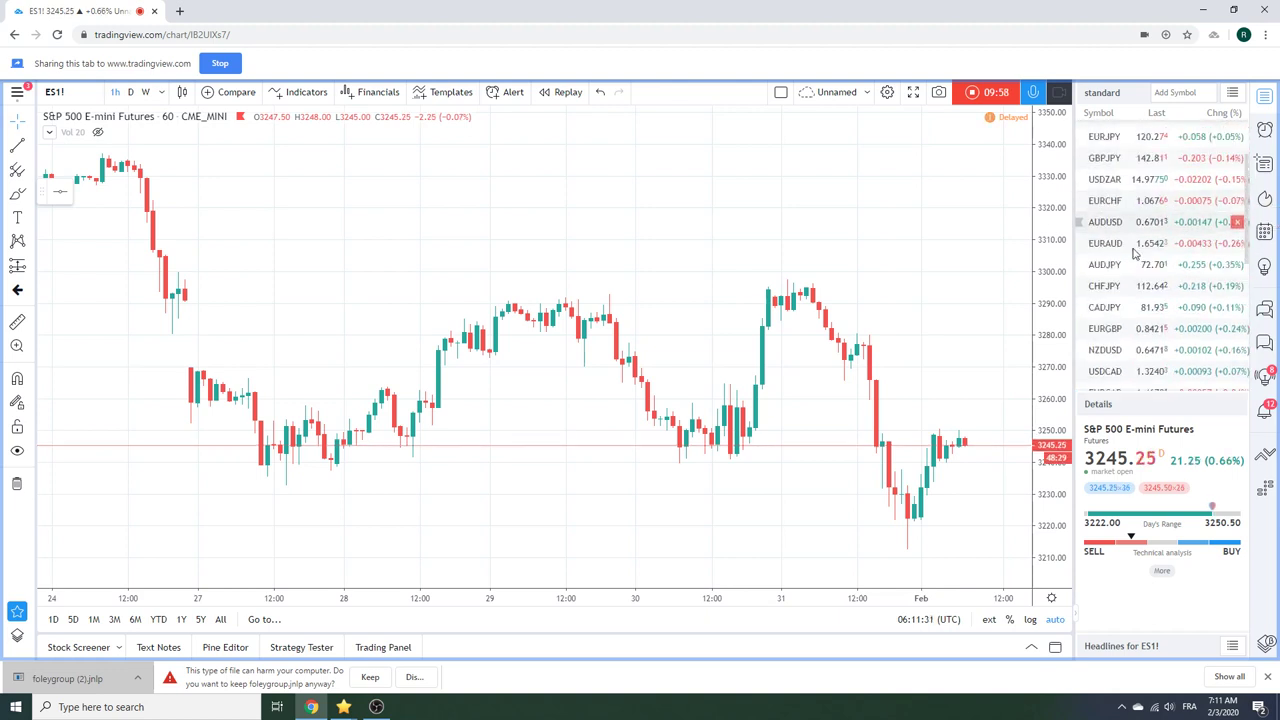
# Chart USDZAR on 1W candles, zoomed to span about 2014 to early 2020.
pyautogui.click(1133, 181)
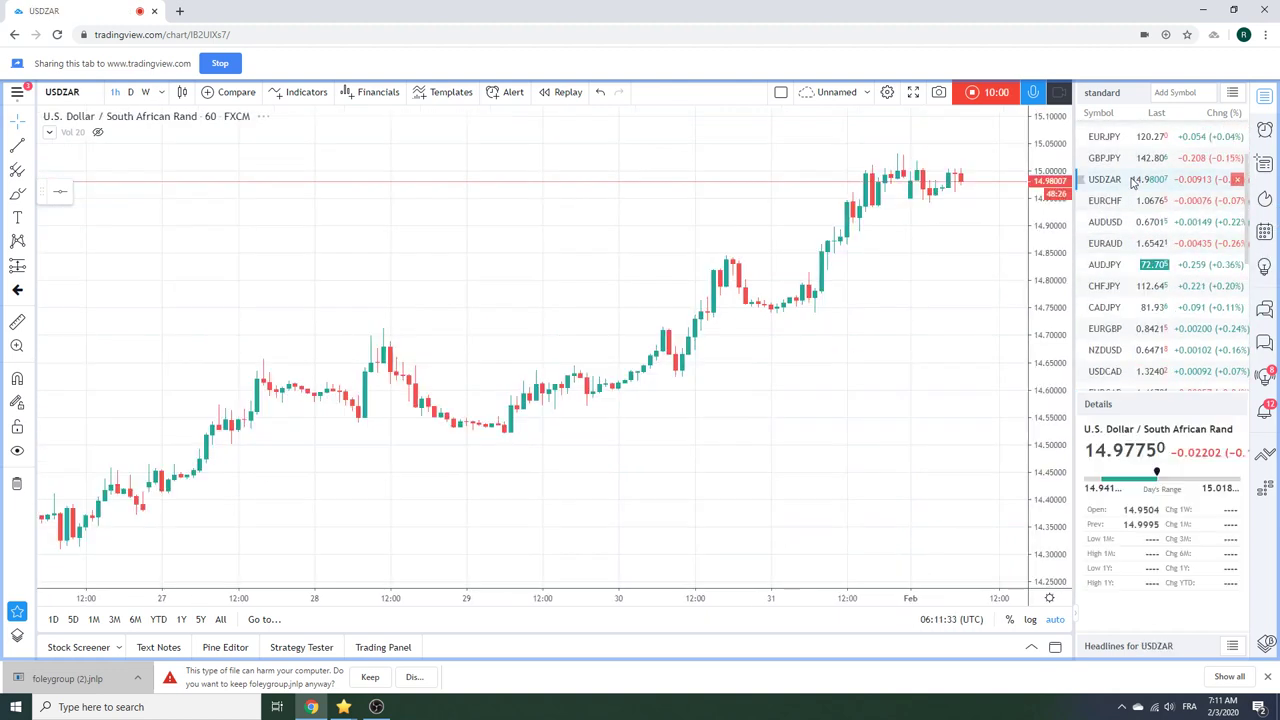
pyautogui.click(145, 92)
pyautogui.scroll(-3, 695, 242)
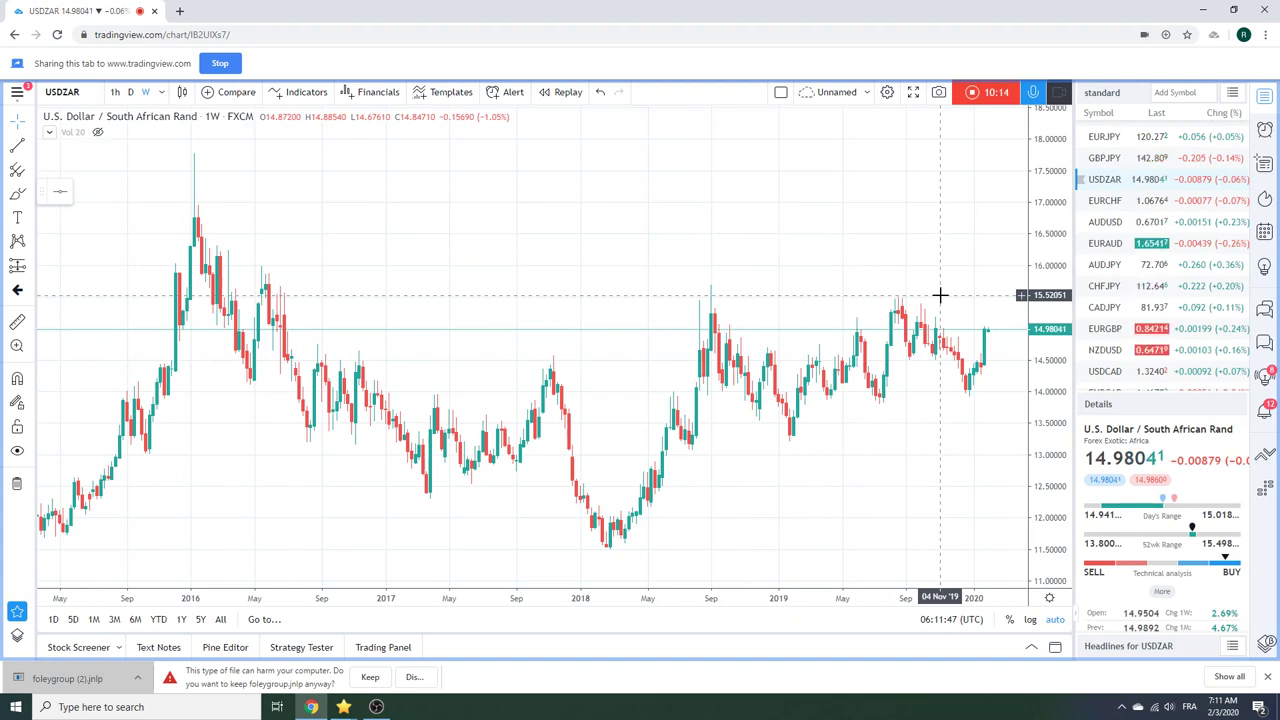
pyautogui.scroll(-3, 940, 295)
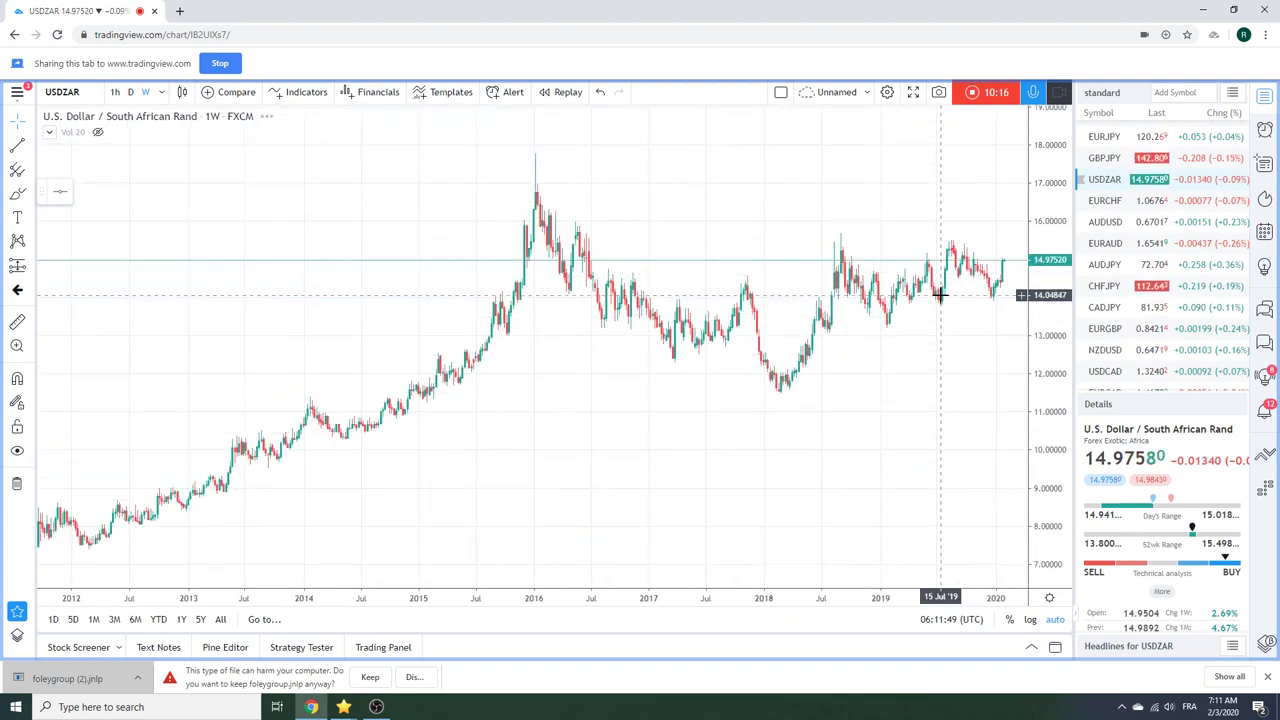
pyautogui.scroll(2, 940, 295)
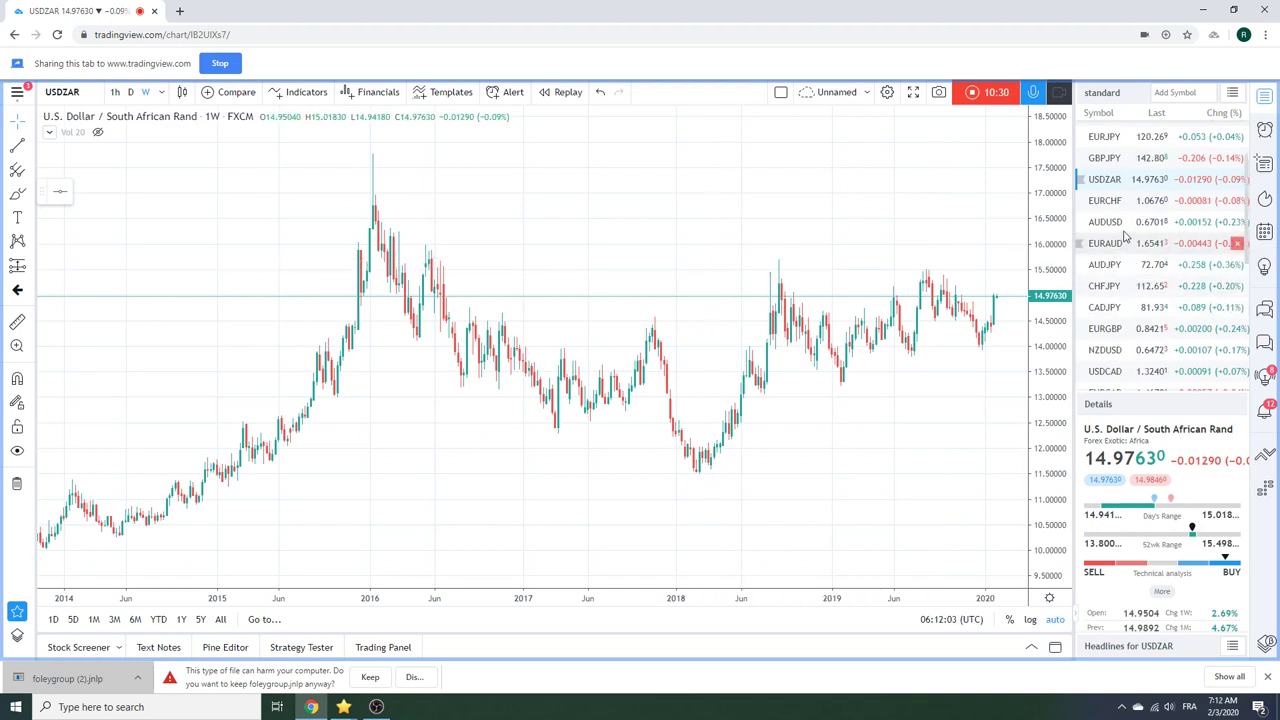
pyautogui.click(1120, 200)
pyautogui.scroll(5, 829, 270)
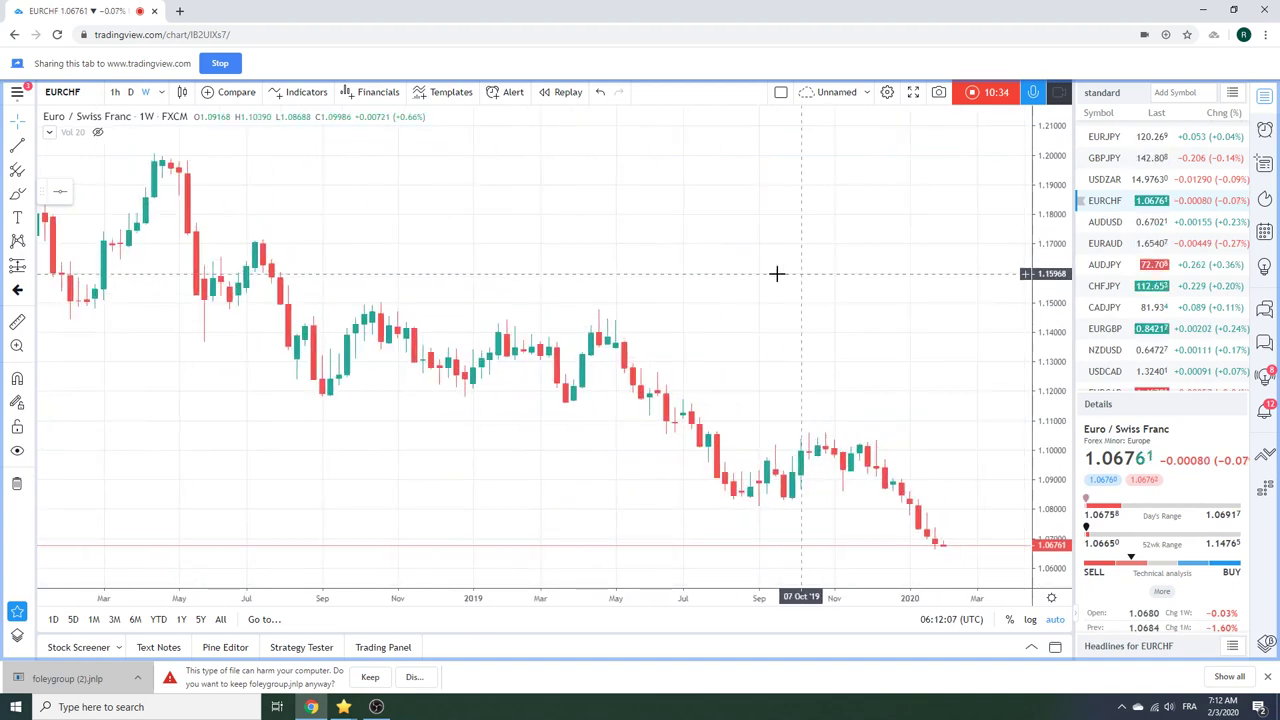
pyautogui.click(130, 92)
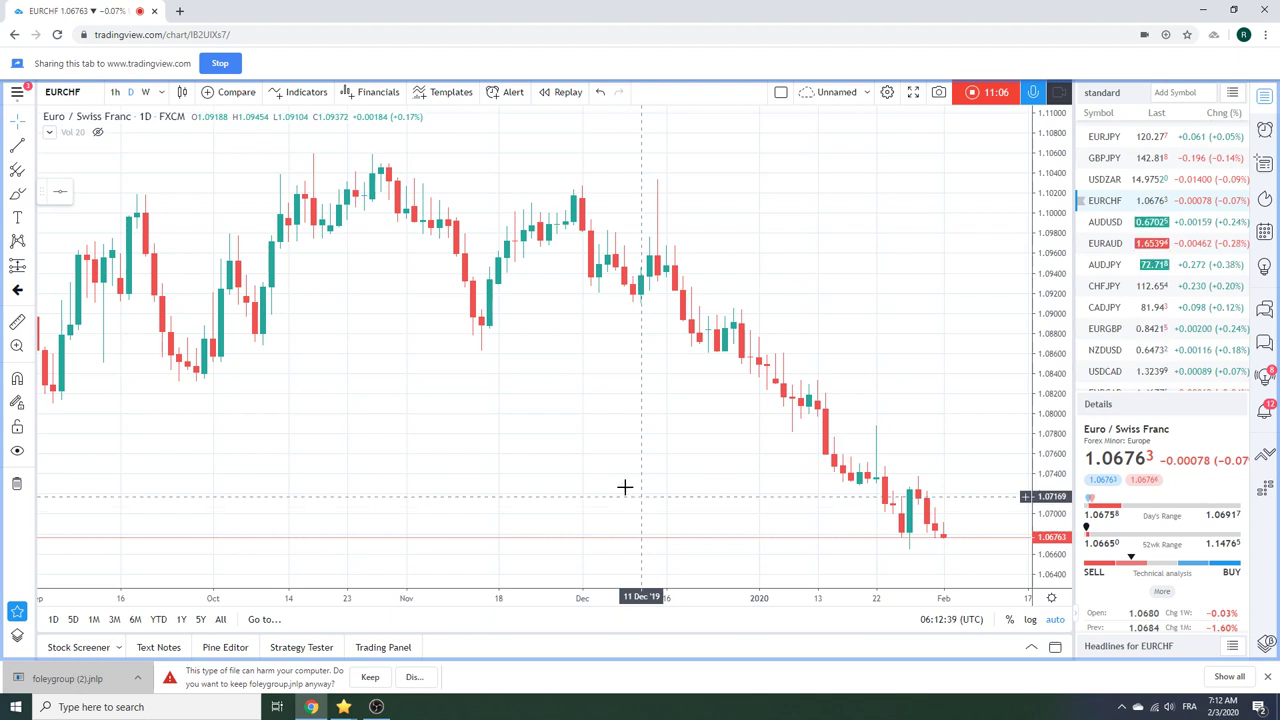
pyautogui.scroll(-2, 640, 421)
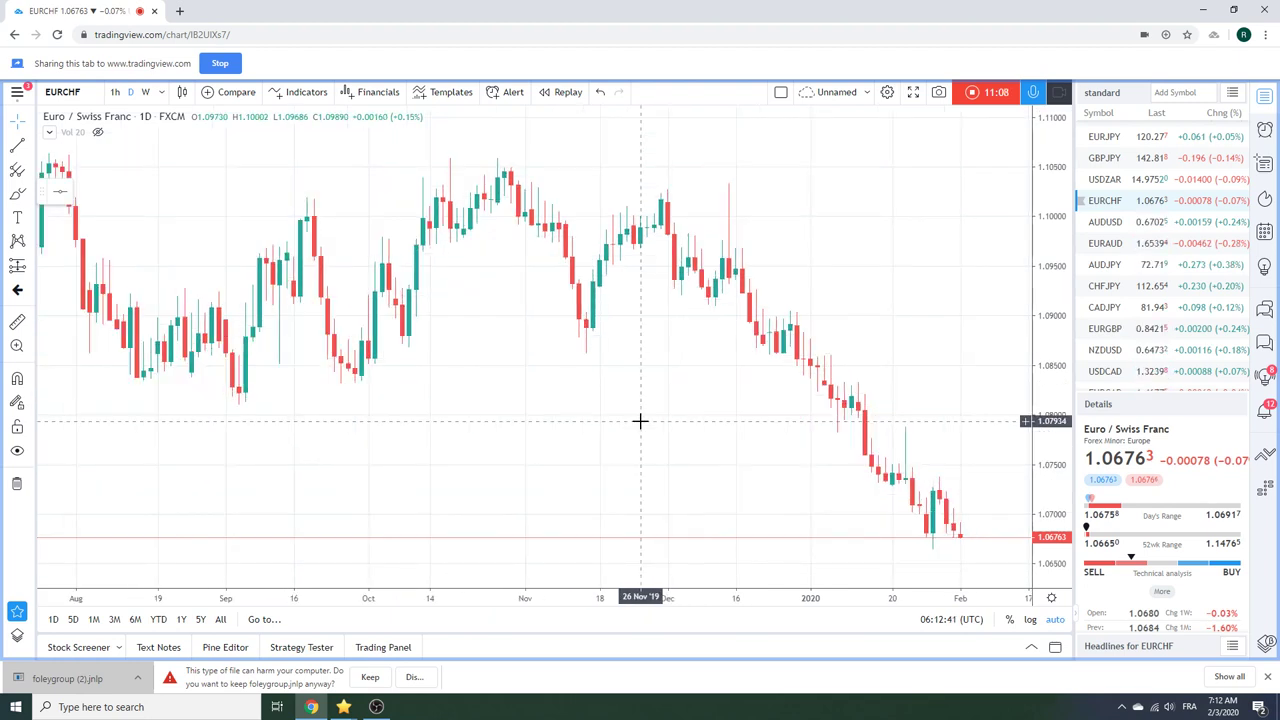
pyautogui.scroll(2, 633, 404)
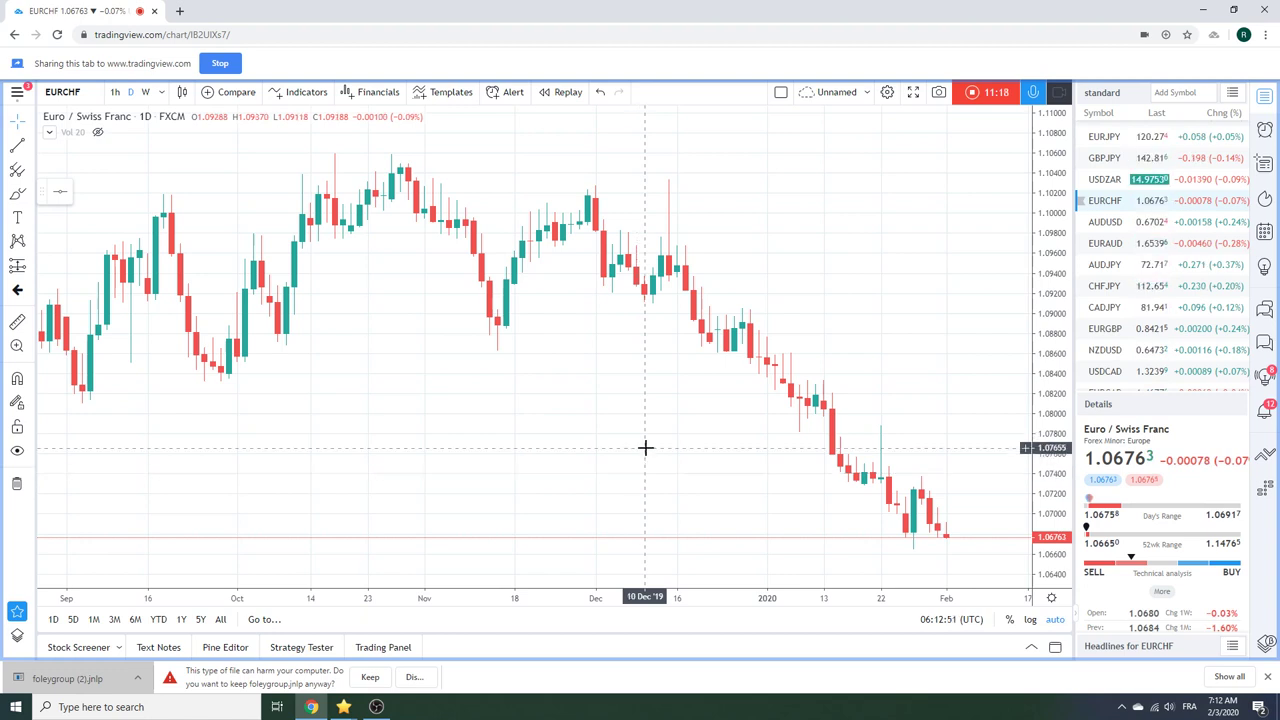
pyautogui.scroll(-2, 645, 447)
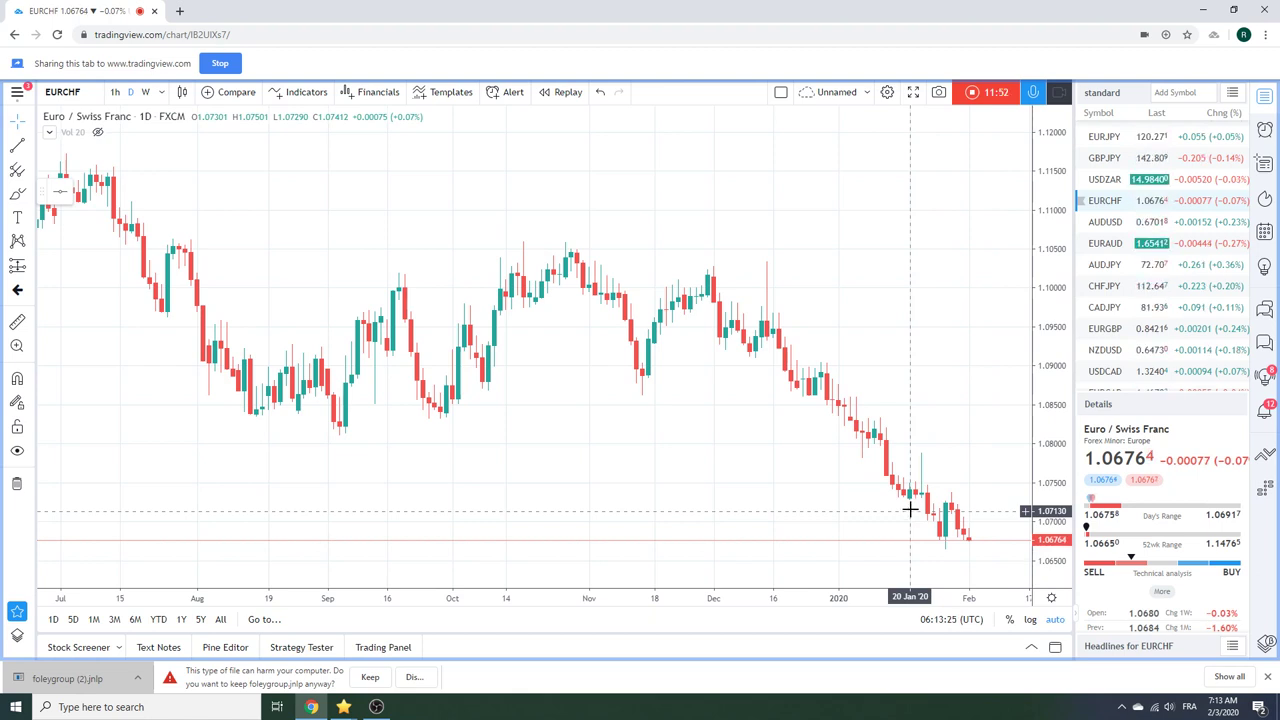
pyautogui.scroll(-2, 860, 394)
pyautogui.scroll(3, 860, 397)
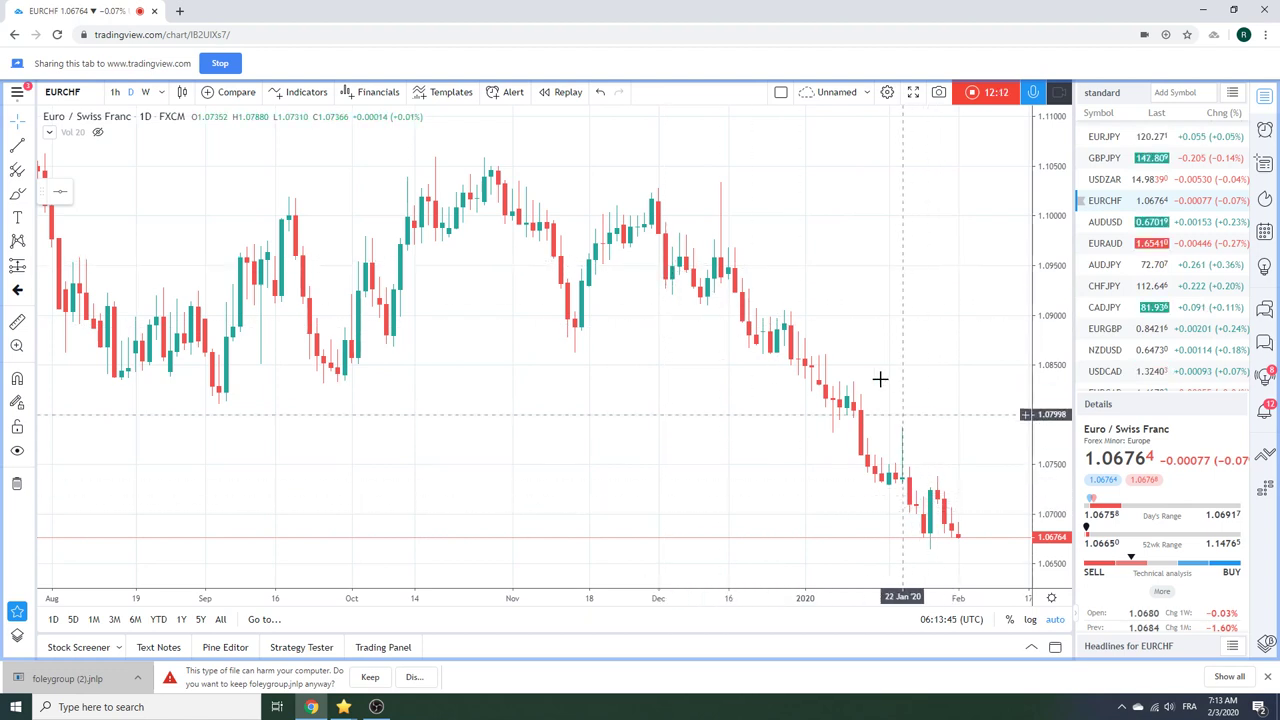
# Switch the chart to USDCAD daily, then scroll the watchlist toward the next symbol.
pyautogui.click(1106, 371)
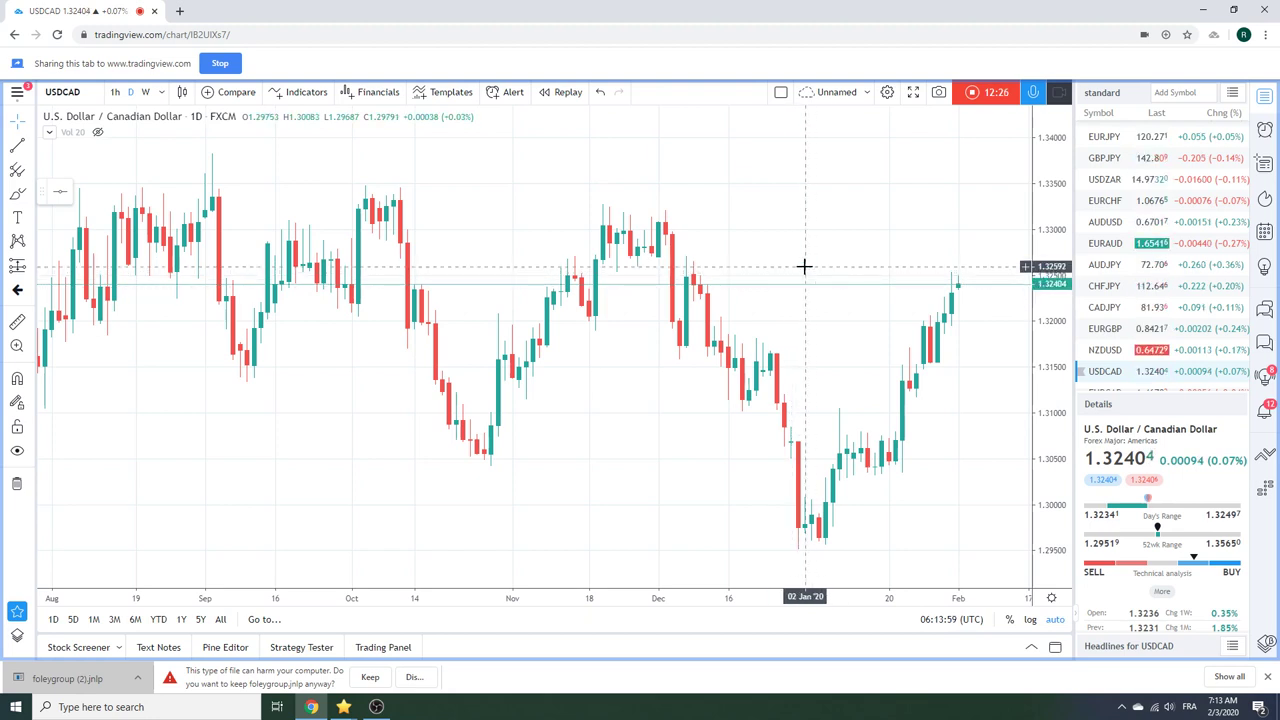
pyautogui.scroll(-3, 1140, 266)
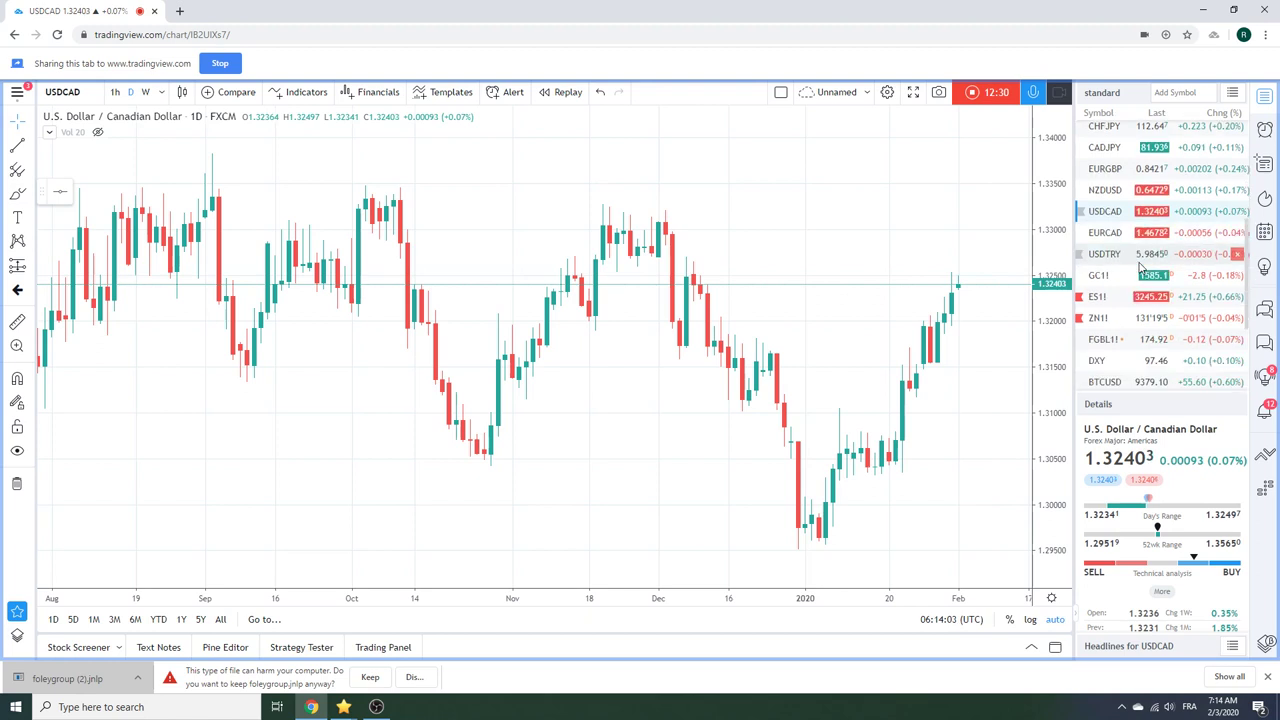
pyautogui.scroll(5, 1140, 266)
pyautogui.scroll(-6, 1140, 266)
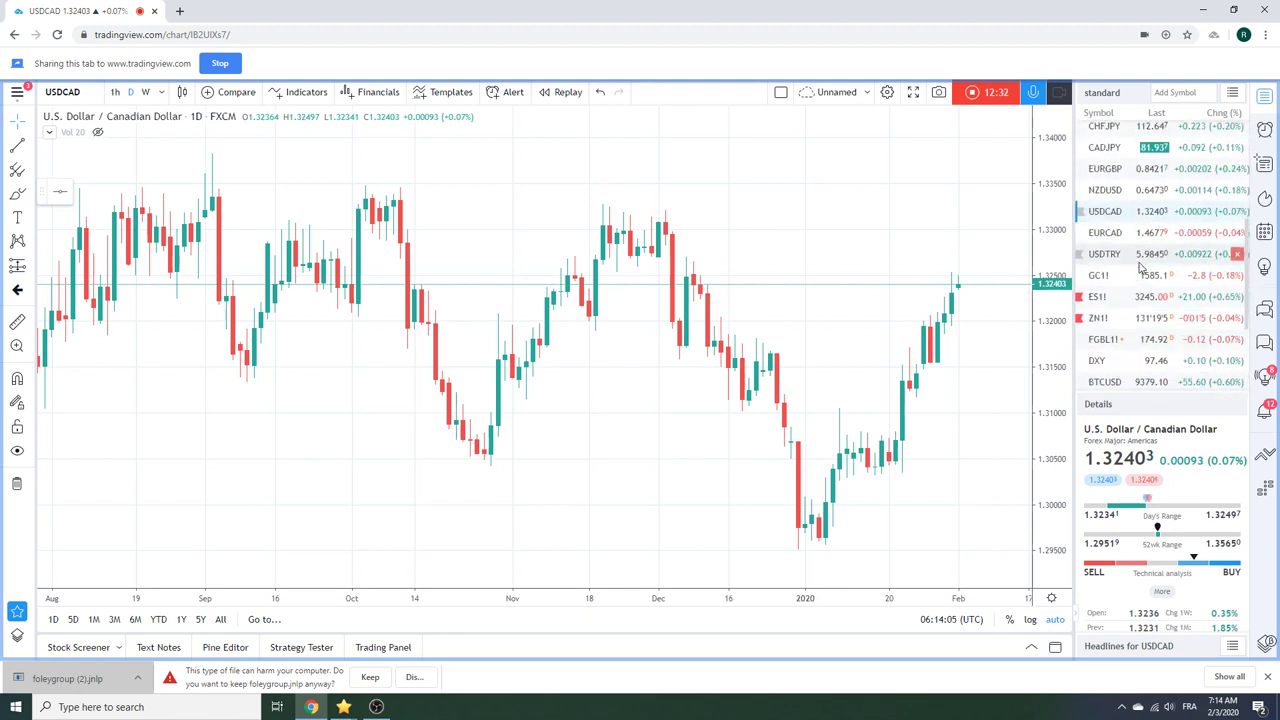
pyautogui.scroll(-3, 1145, 290)
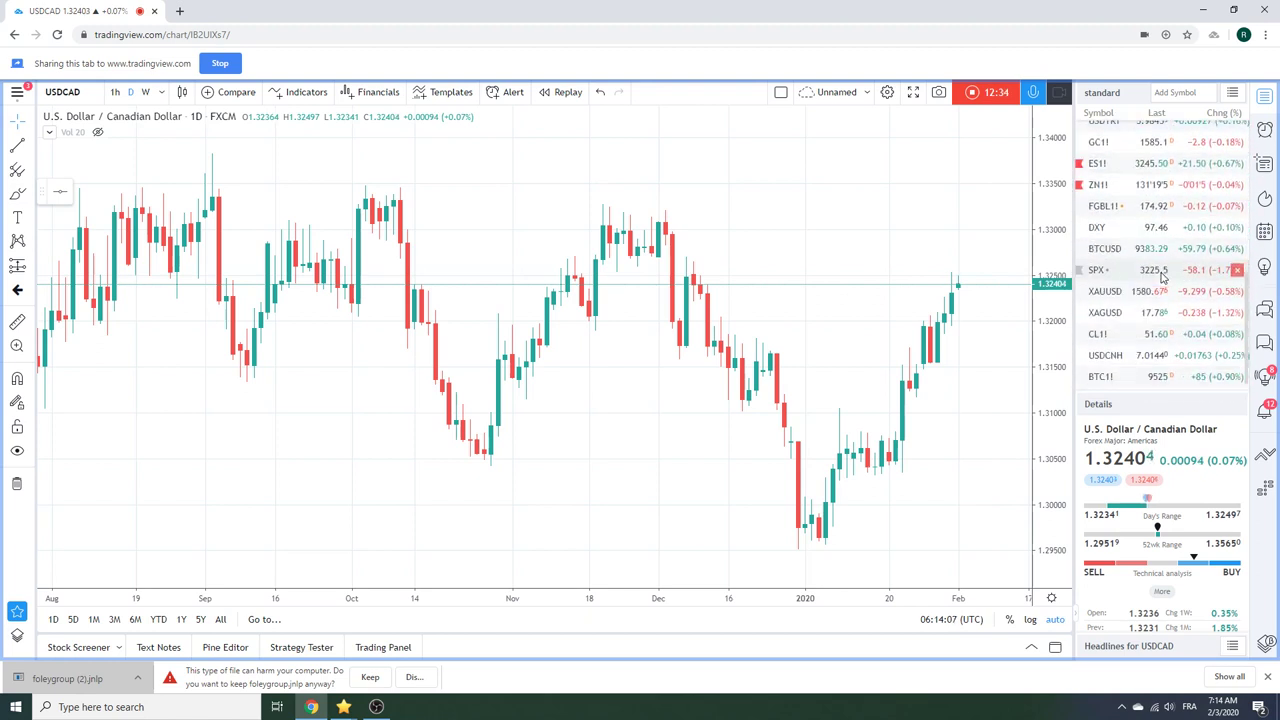
# Chart CL1! crude oil futures daily, zoomed out to reach back to September 2018.
pyautogui.click(1153, 336)
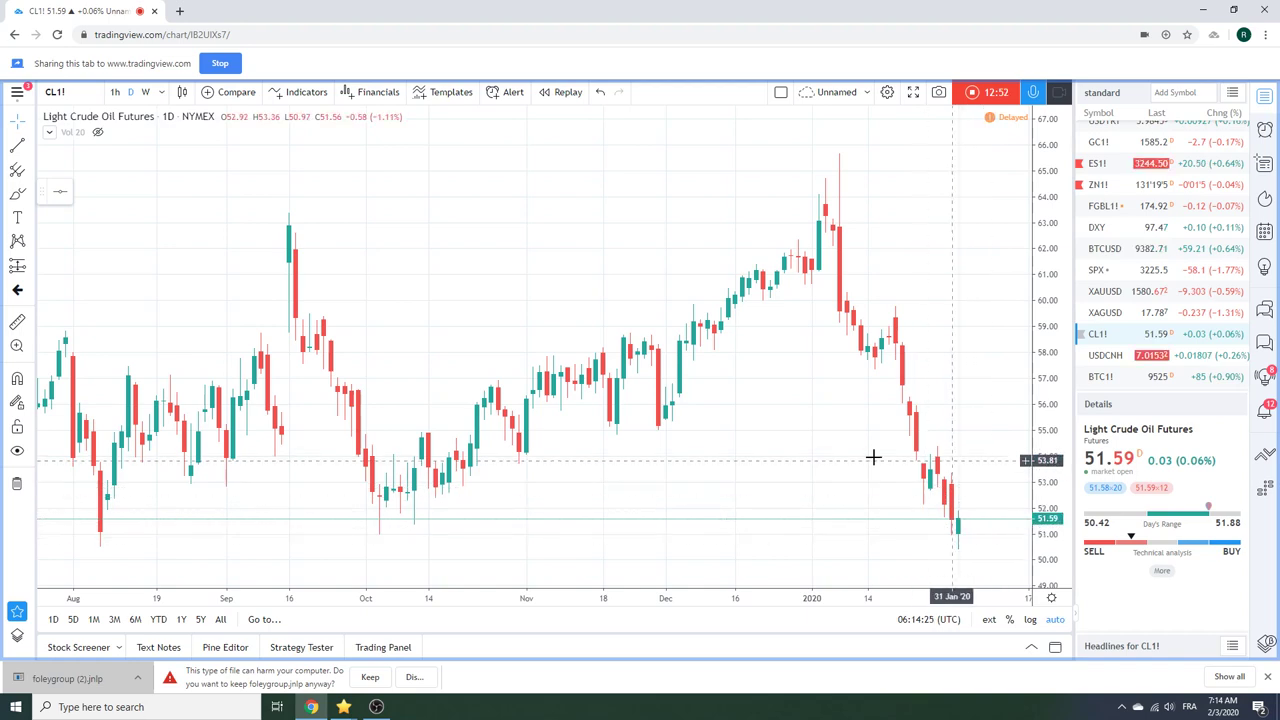
pyautogui.scroll(-5, 794, 366)
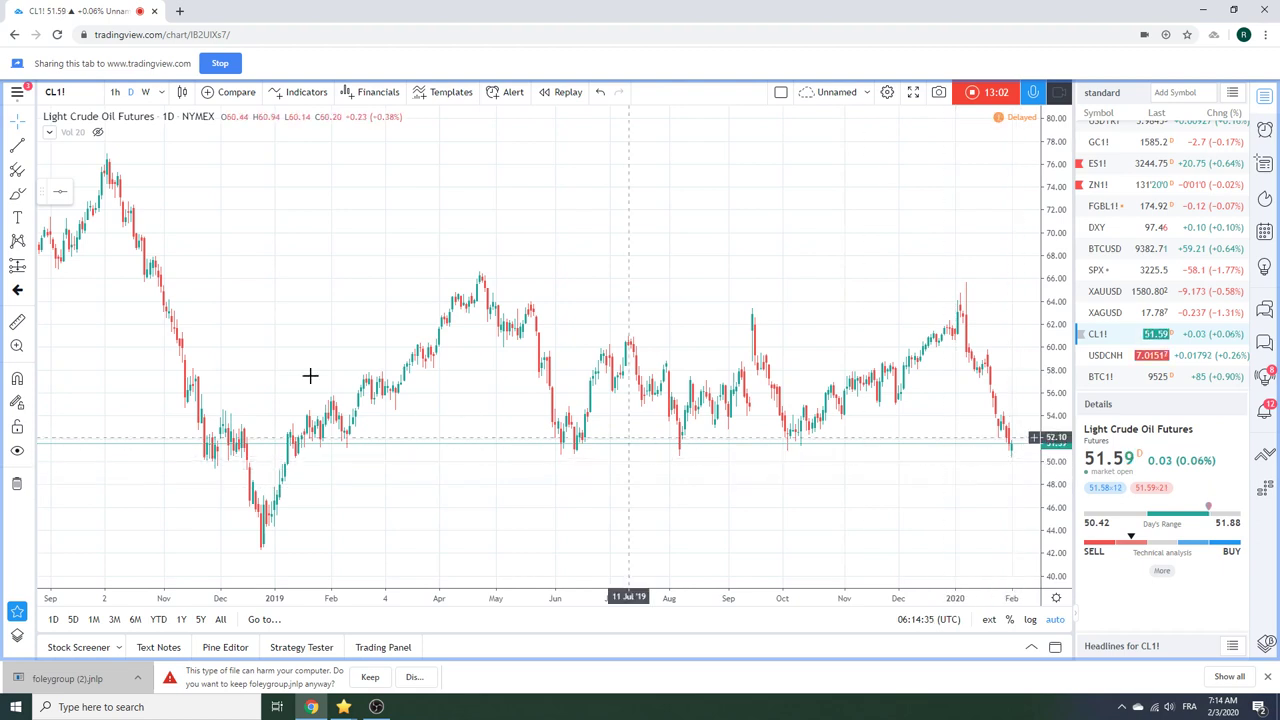
# View CL1! on 1h, then return to daily zoomed out to September 2017.
pyautogui.click(120, 93)
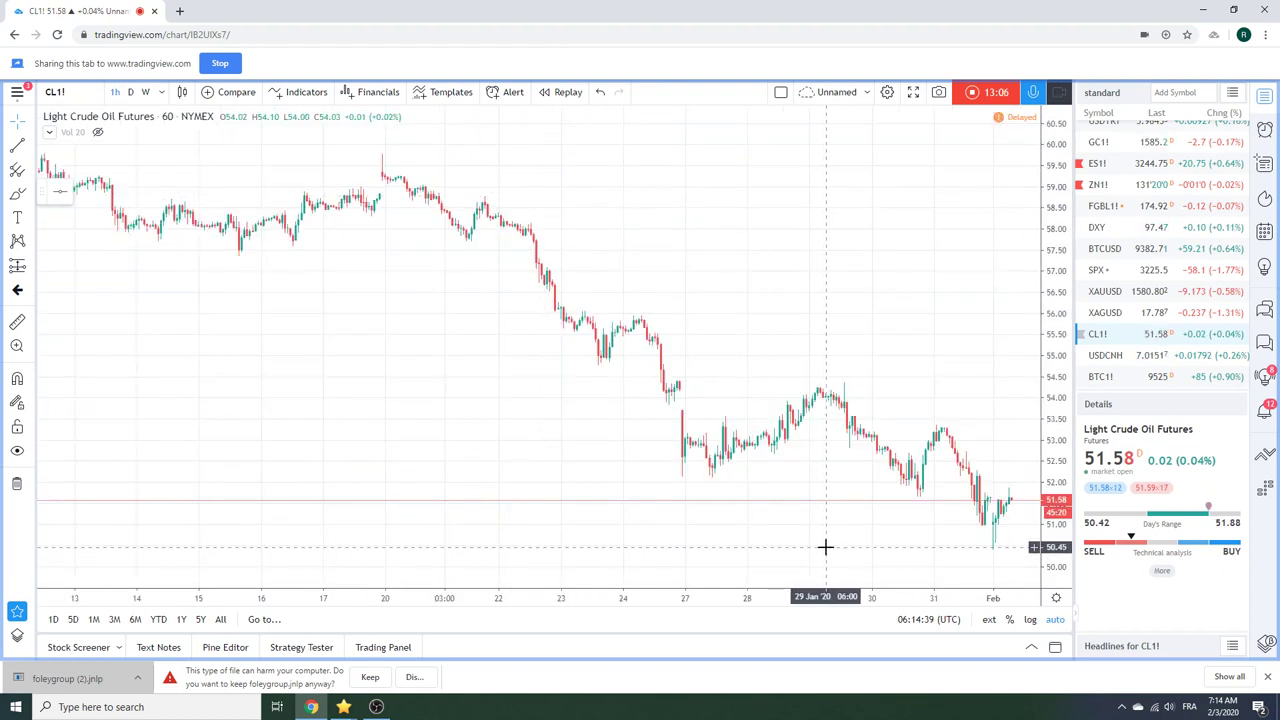
pyautogui.click(131, 93)
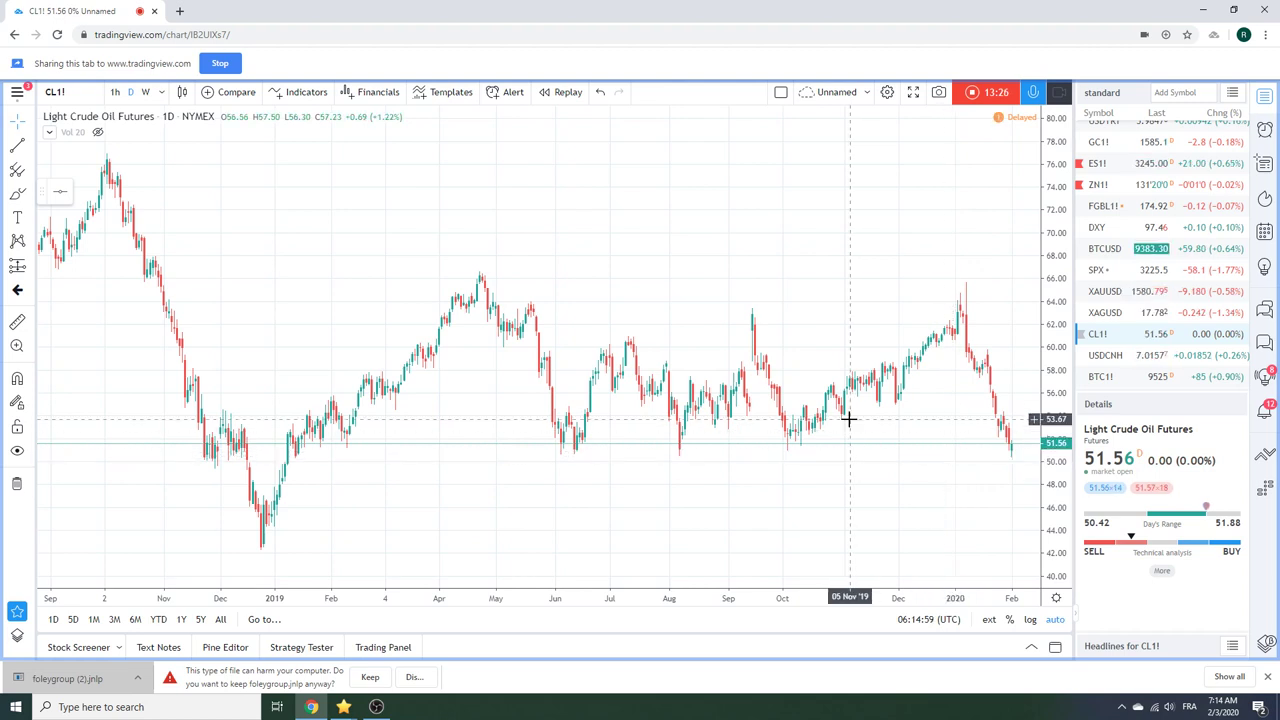
pyautogui.scroll(-4, 684, 326)
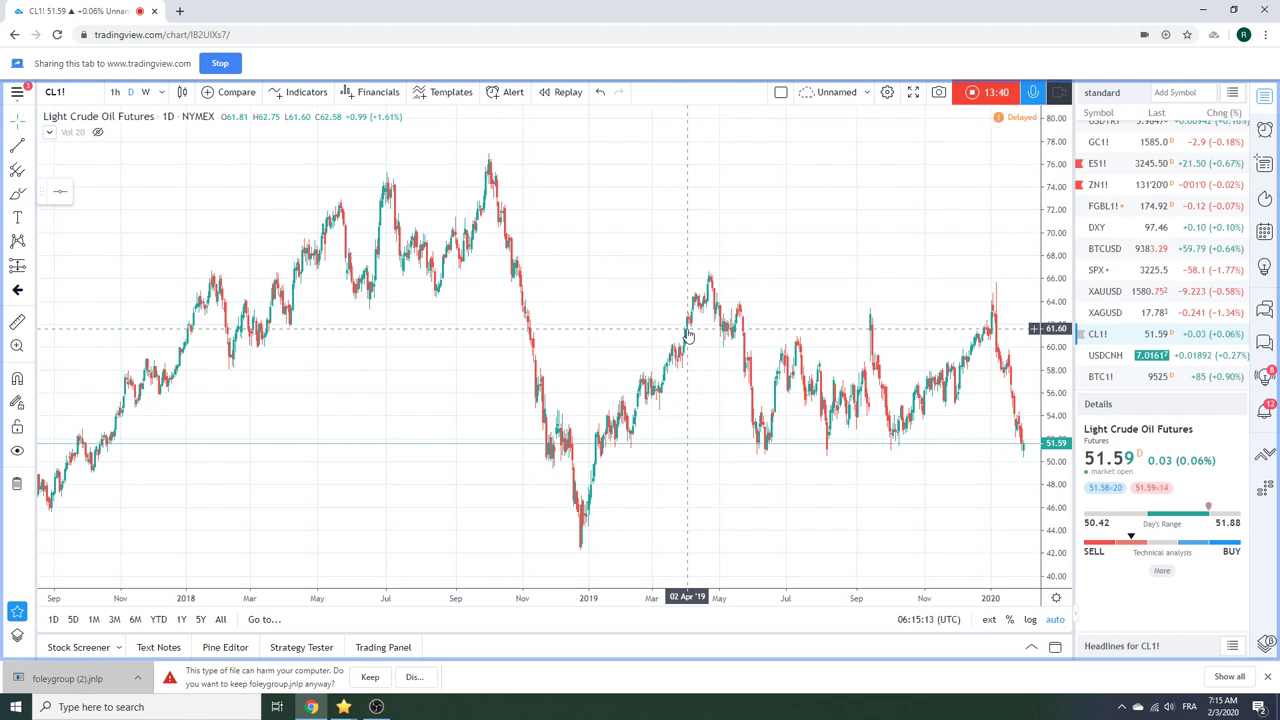
# Chart BTC1! Bitcoin CME futures daily, with the watchlist scrolled back to the top.
pyautogui.click(1104, 377)
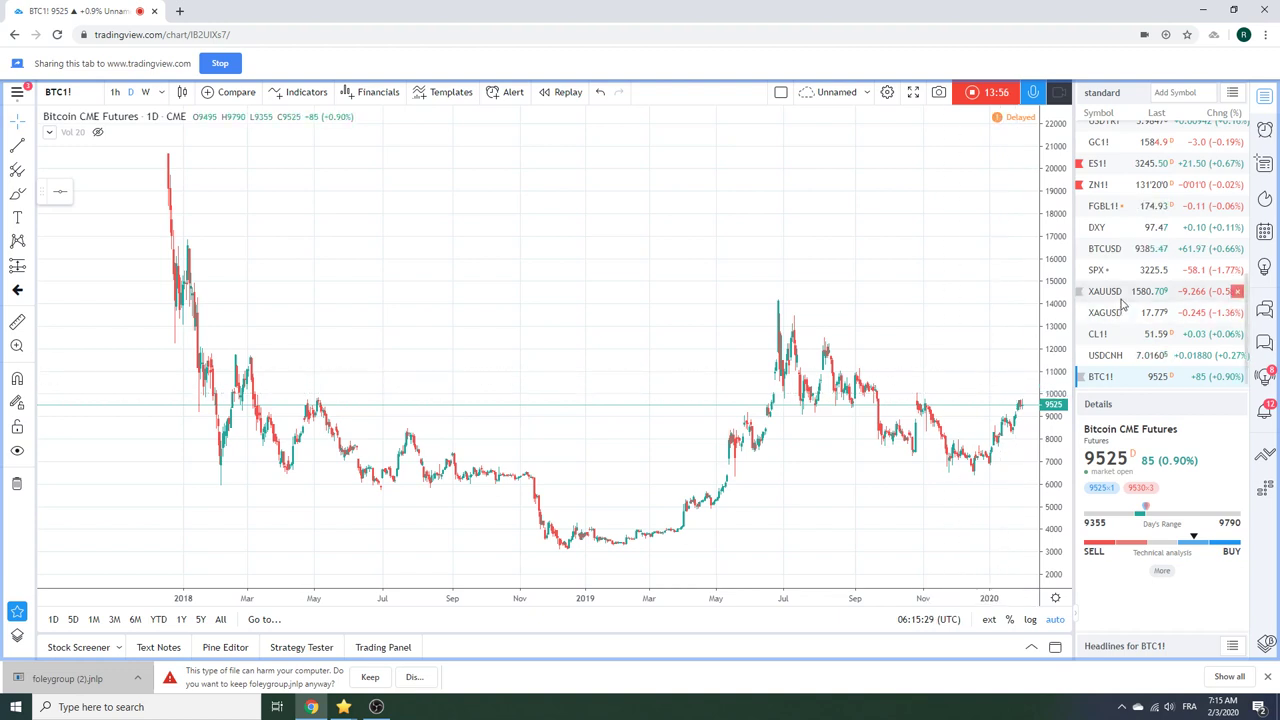
pyautogui.scroll(-1, 1133, 294)
pyautogui.scroll(1, 1133, 294)
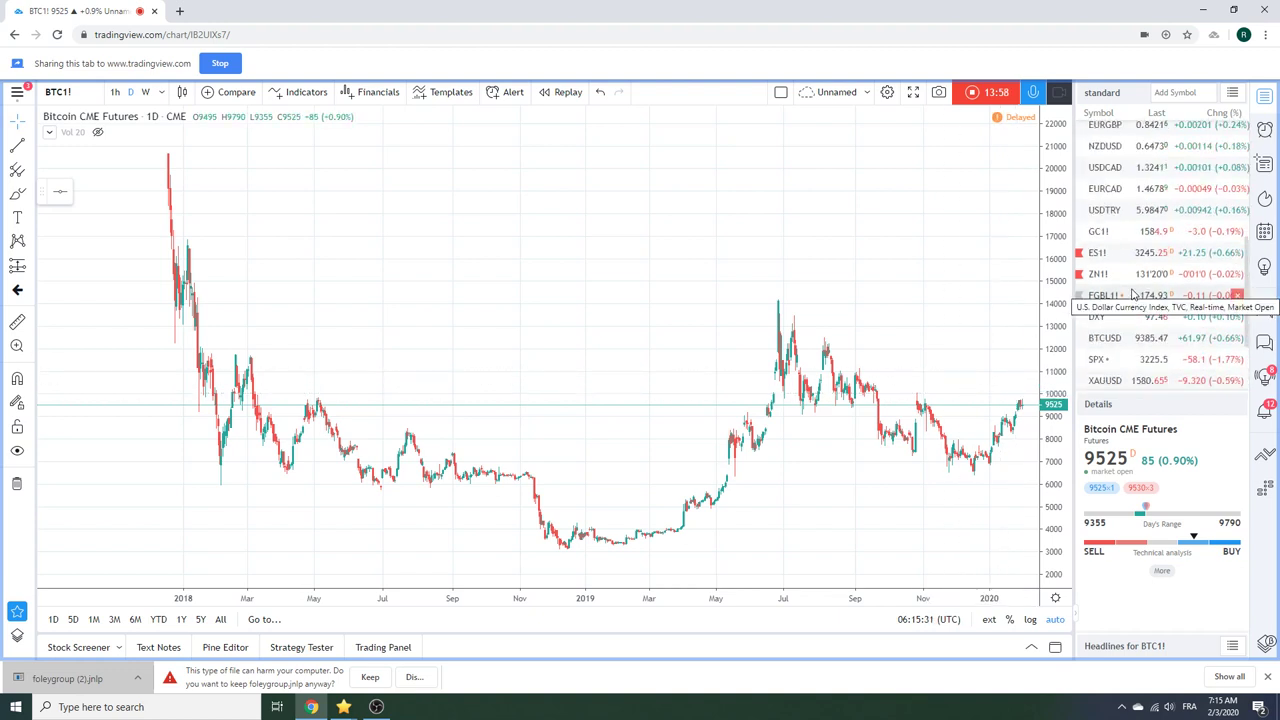
pyautogui.scroll(3, 1133, 294)
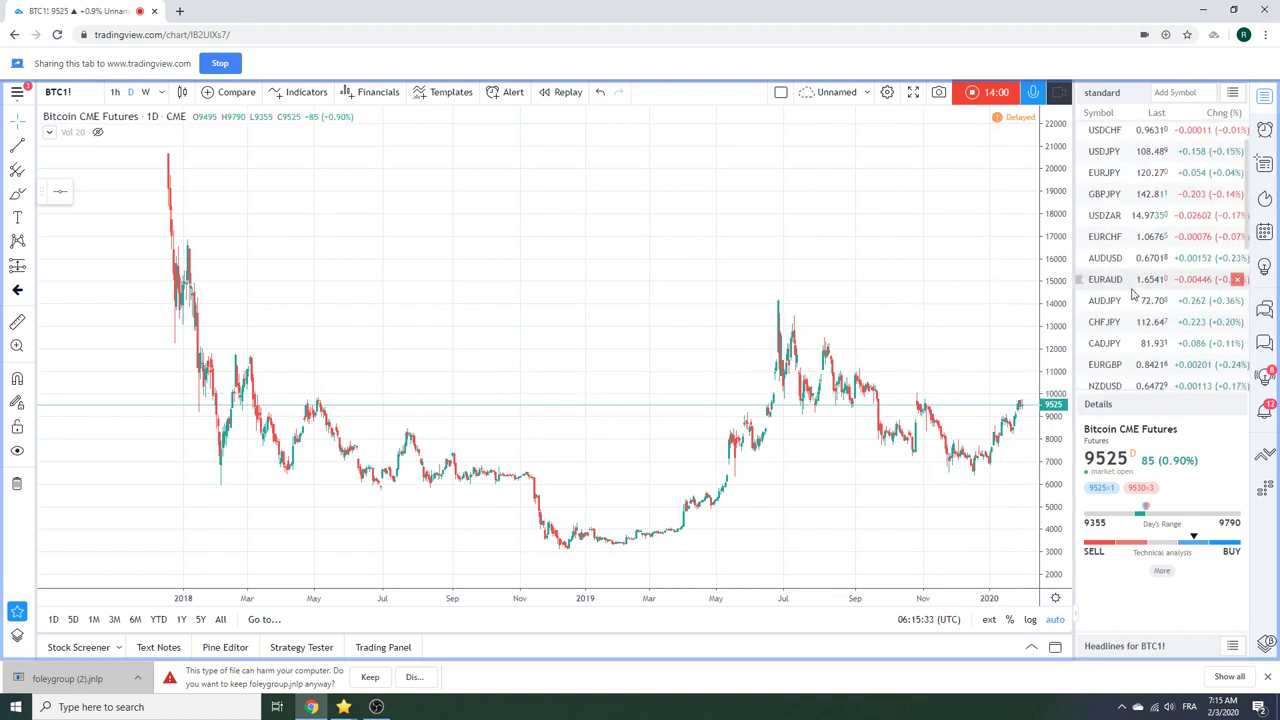